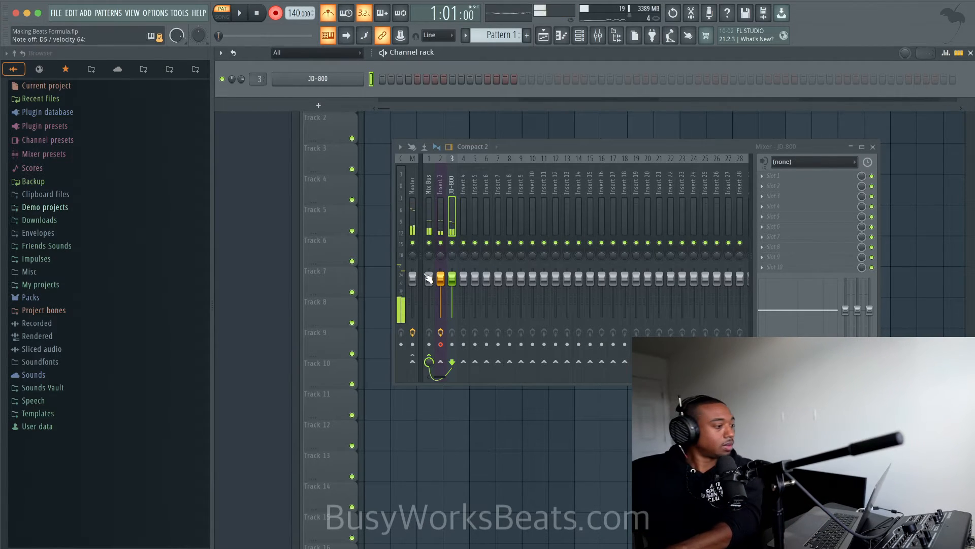
- Open the JD-800 channel's piano roll, bring the higher octaves into view and hide the browser
{"action": "right_click", "coordinate": [357, 77]}
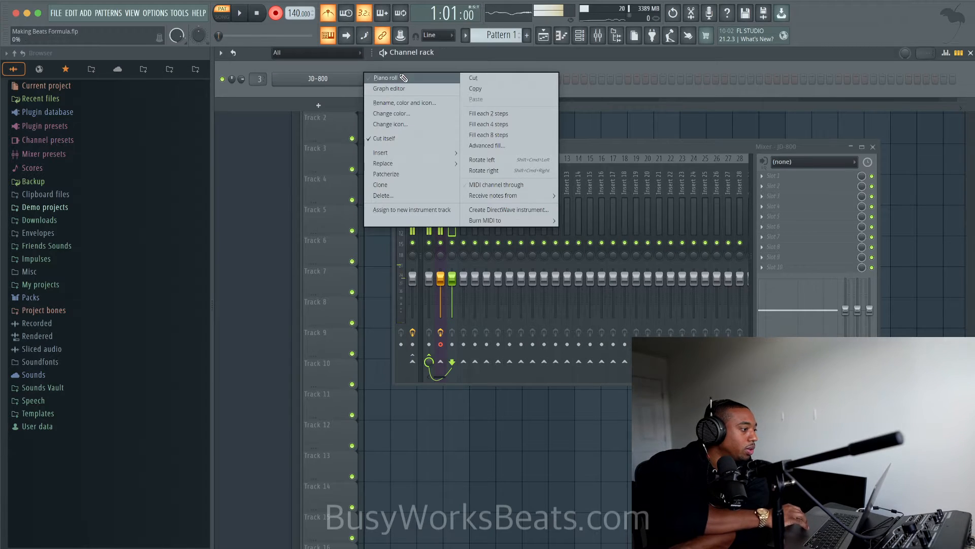
{"action": "left_click", "coordinate": [378, 78]}
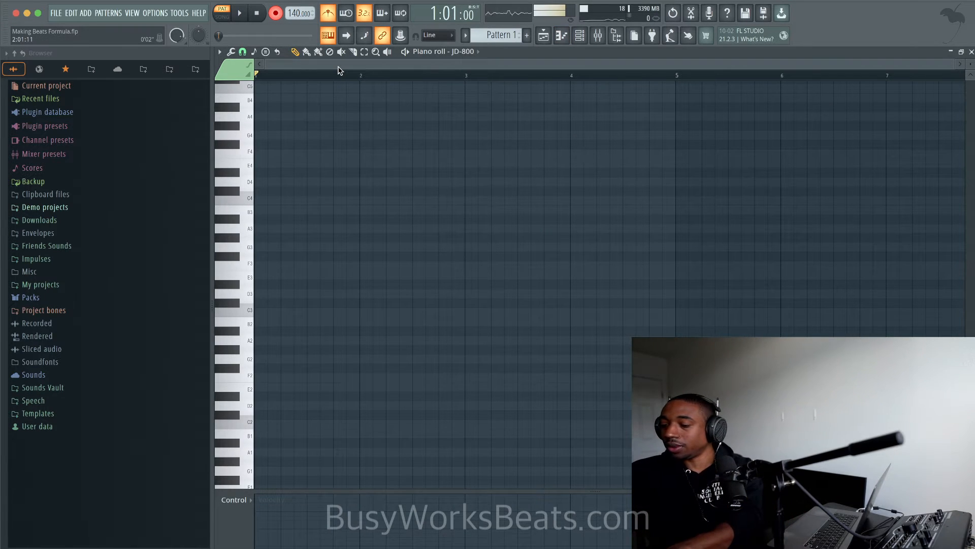
{"action": "scroll", "coordinate": [348, 134], "scroll_direction": "up", "scroll_amount": 5}
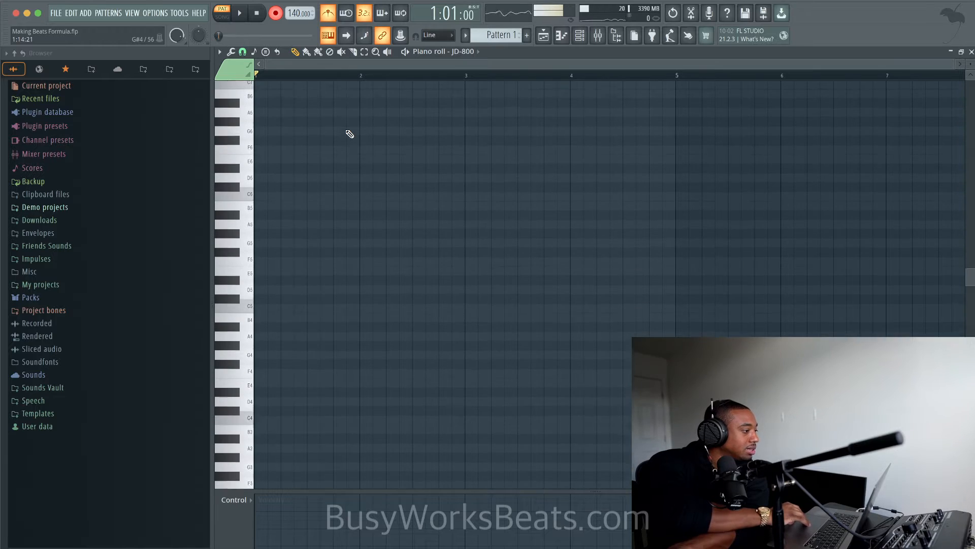
{"action": "left_click", "coordinate": [617, 37]}
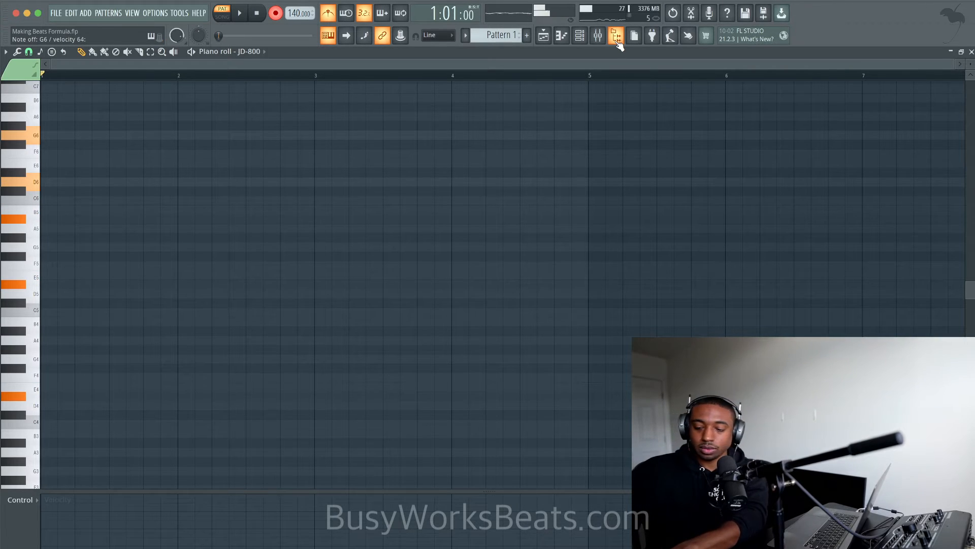
- Record a five-chord JD-800 progression over bars 1 to 12 and play back its opening
{"action": "key", "text": "space"}
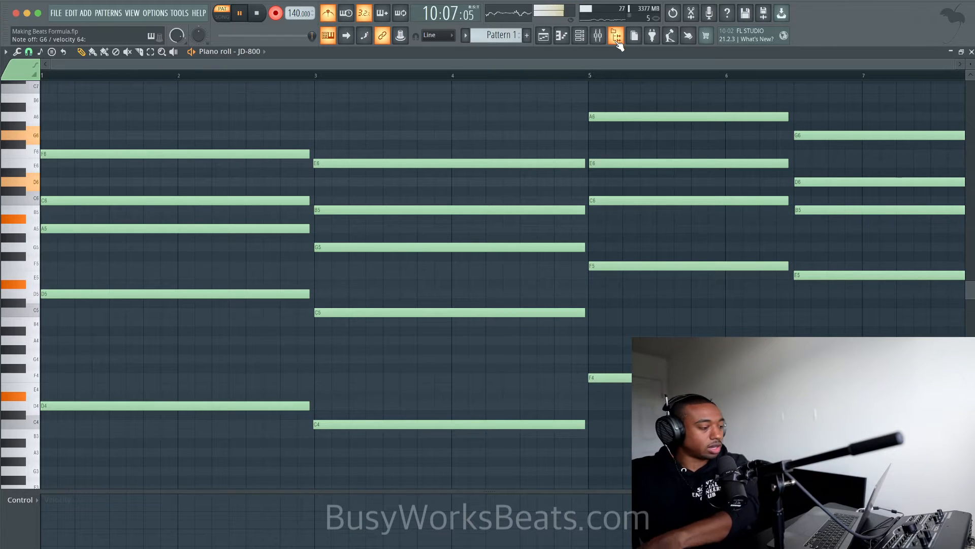
{"action": "scroll", "coordinate": [720, 172], "scroll_direction": "down", "scroll_amount": 1, "text": "ctrl"}
{"action": "scroll", "coordinate": [720, 172], "scroll_direction": "down", "scroll_amount": 2, "text": "ctrl"}
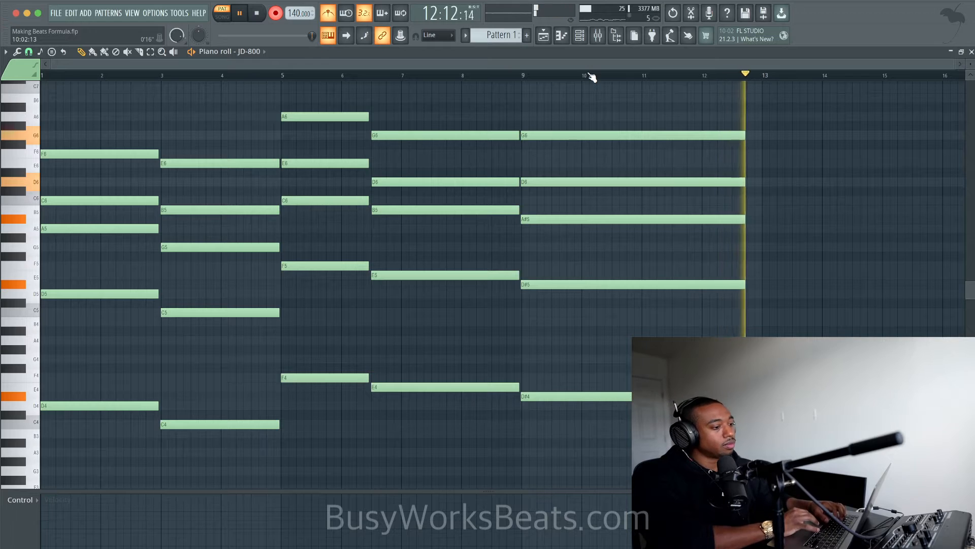
{"action": "key", "text": "space"}
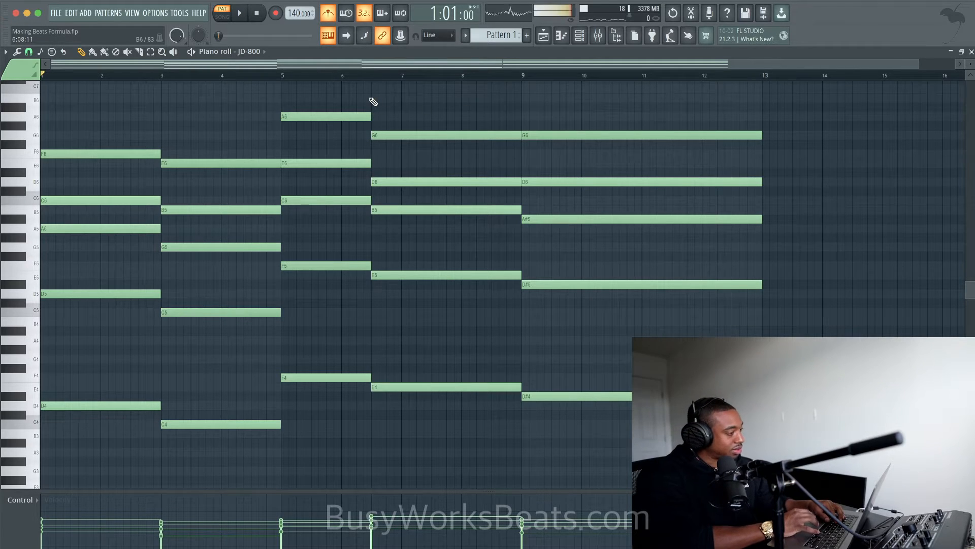
{"action": "key", "text": "space"}
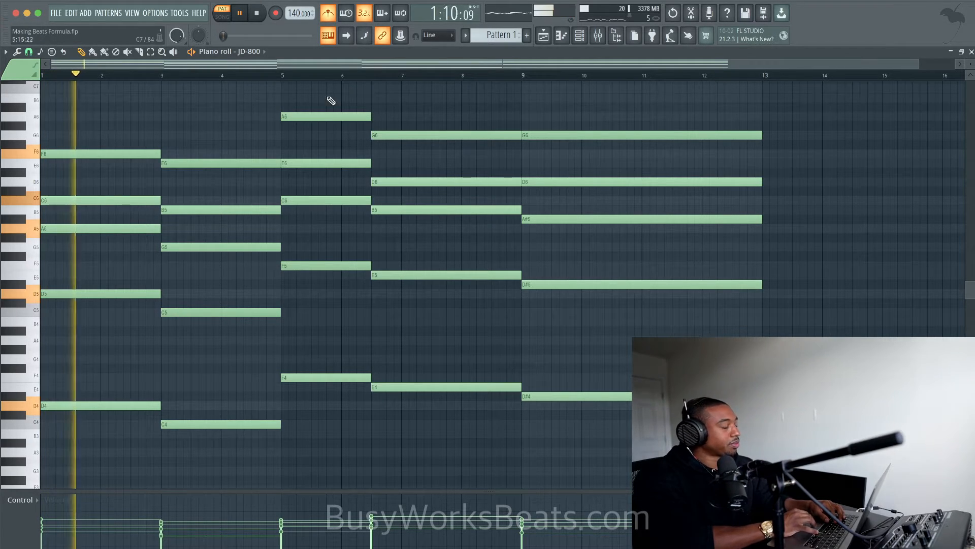
{"action": "key", "text": "space"}
- Try the top note of each of the five chords one octave lower, listen, and move the notes back up
{"action": "left_click", "coordinate": [131, 154]}
{"action": "left_click", "coordinate": [193, 163], "text": "ctrl"}
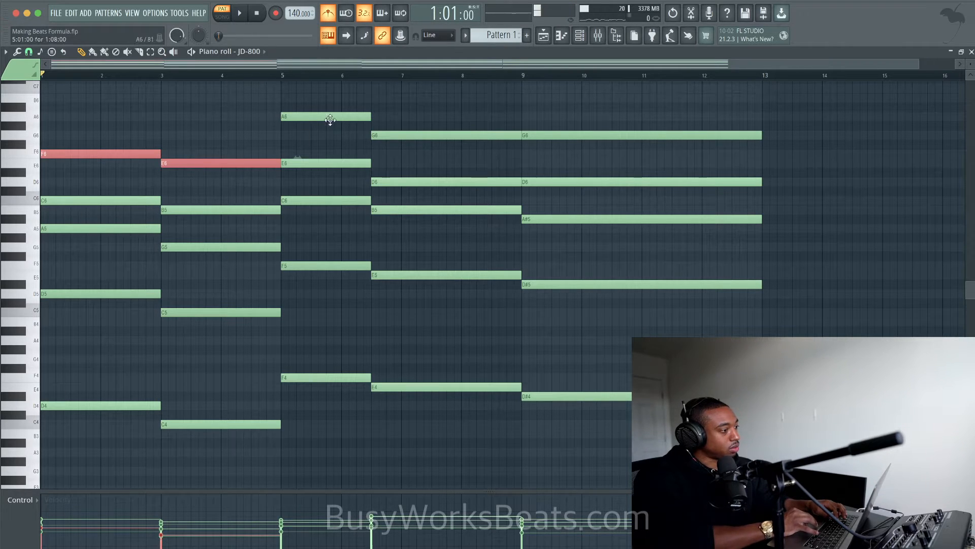
{"action": "left_click", "coordinate": [325, 116], "text": "ctrl"}
{"action": "left_click", "coordinate": [420, 135], "text": "ctrl"}
{"action": "left_click", "coordinate": [558, 135], "text": "ctrl"}
{"action": "key", "text": "ctrl+Down"}
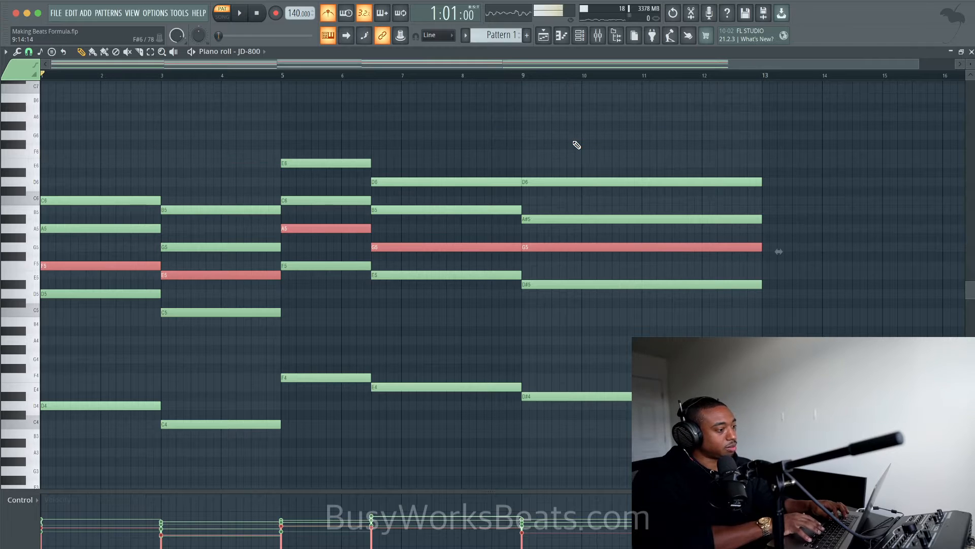
{"action": "key", "text": "space"}
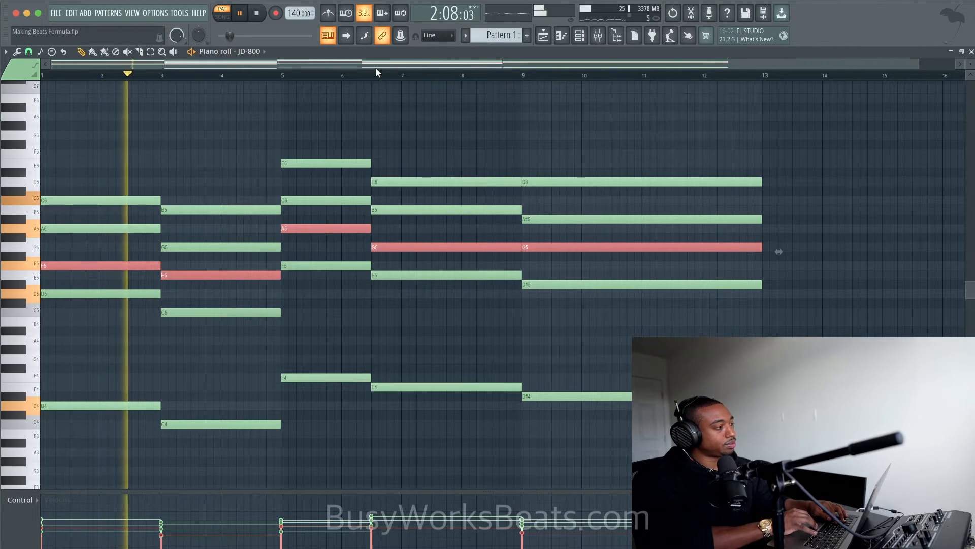
{"action": "key", "text": "space"}
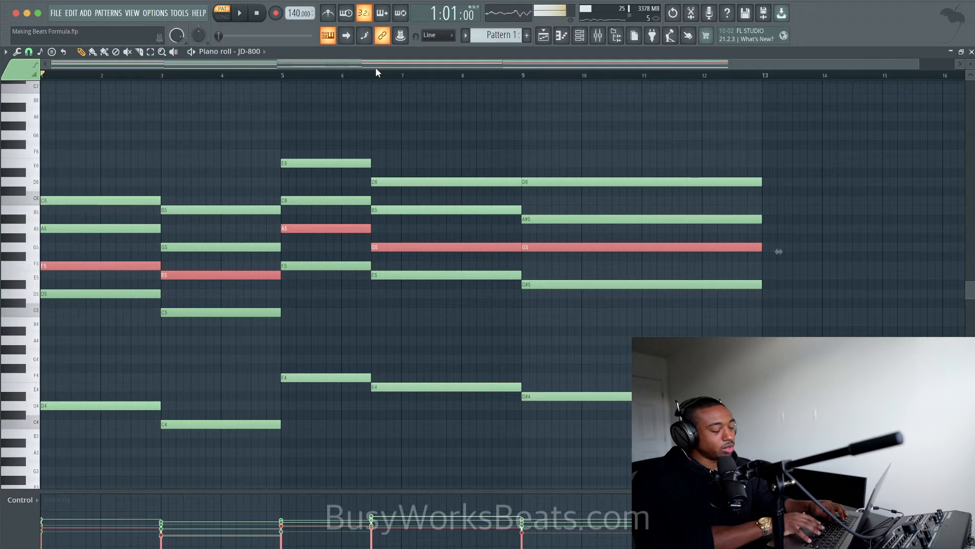
{"action": "key", "text": "ctrl+Up"}
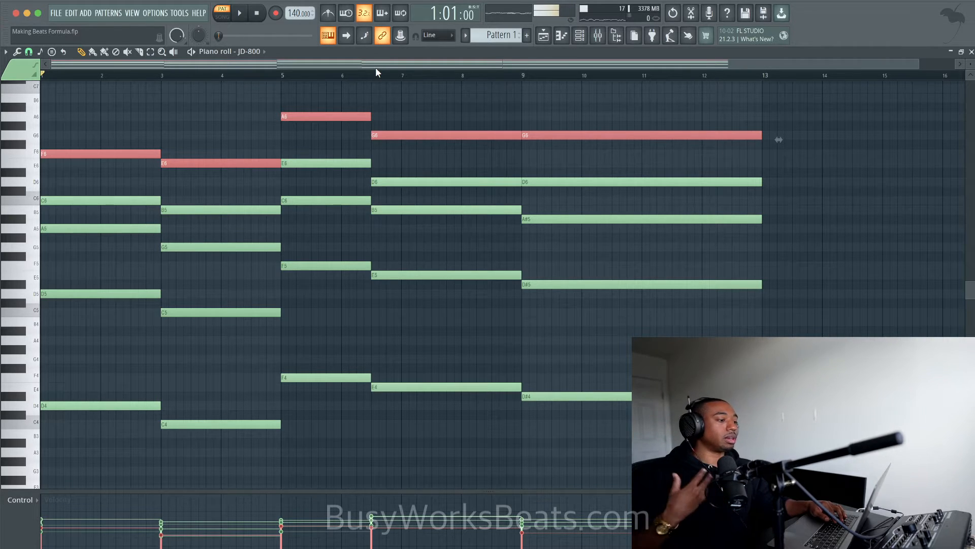
- Try deleting the top note of each chord, listen to the result, undo the deletion and replay the full chords
{"action": "key", "text": "Delete"}
{"action": "key", "text": "space"}
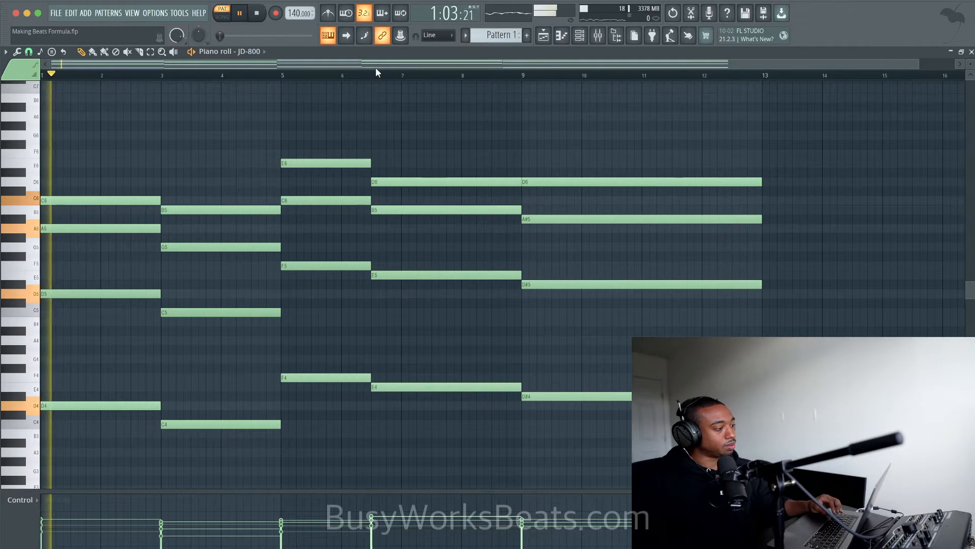
{"action": "key", "text": "space"}
{"action": "key", "text": "ctrl+z"}
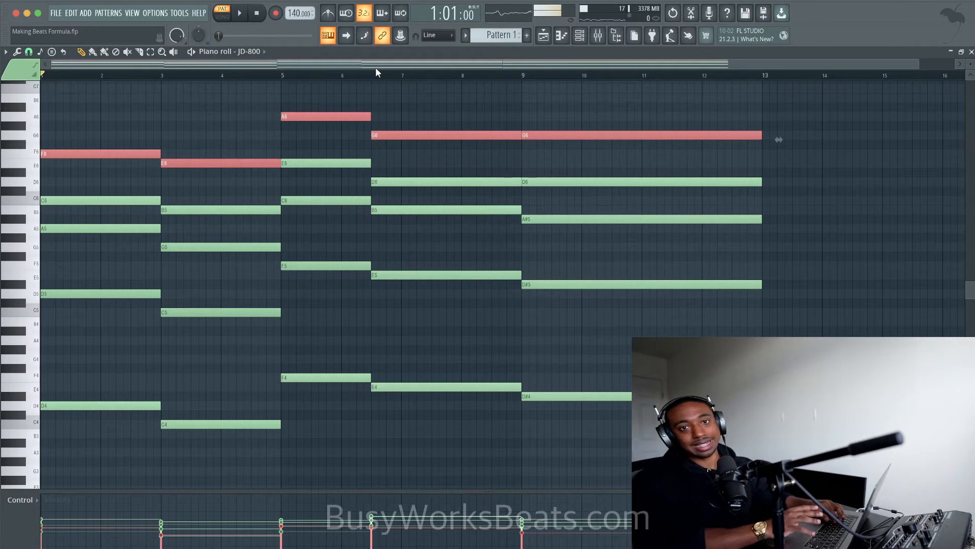
{"action": "key", "text": "space"}
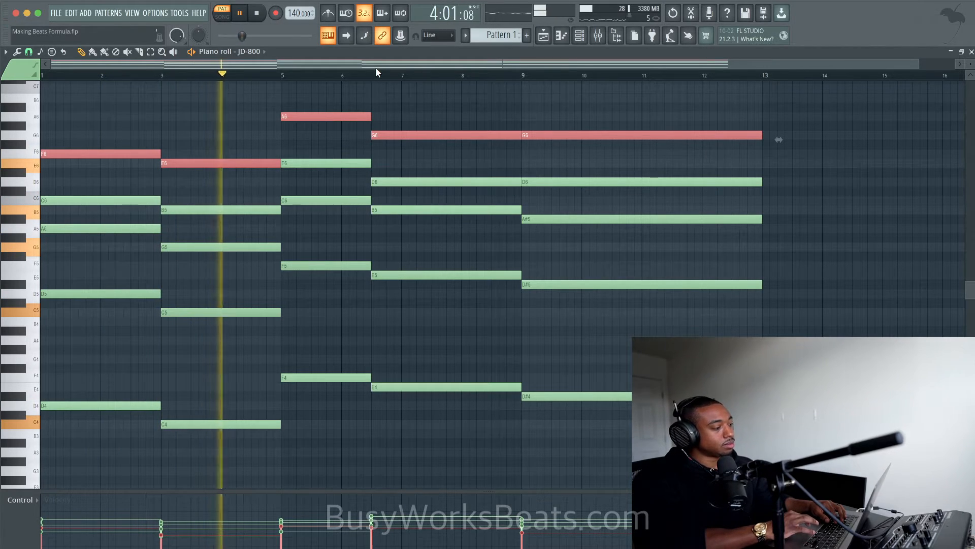
{"action": "key", "text": "space"}
- Highlight the notes of the last two chords in turn for comparison, and clear the selection
{"action": "left_click_drag", "start_coordinate": [579, 112], "coordinate": [550, 311]}
{"action": "left_click_drag", "start_coordinate": [509, 112], "coordinate": [452, 398]}
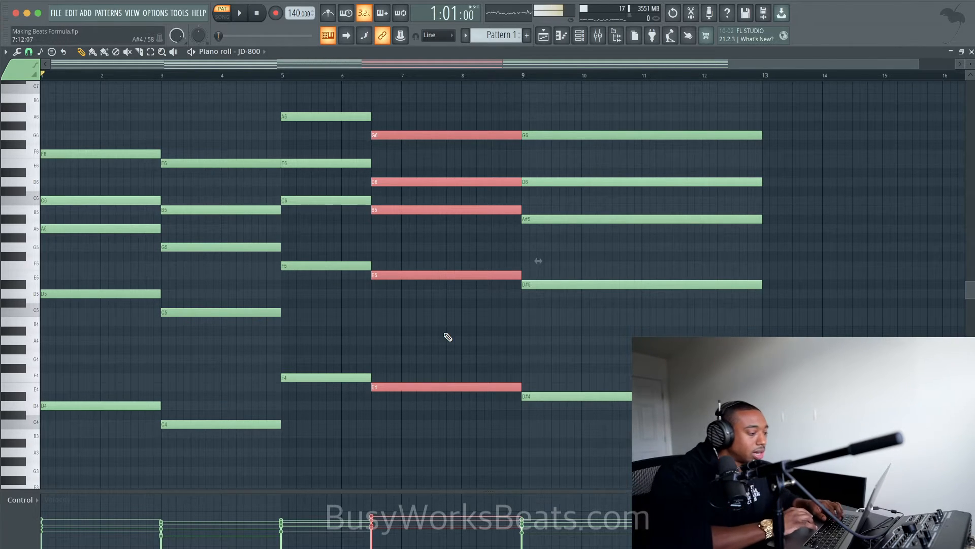
{"action": "key", "text": "super+d"}
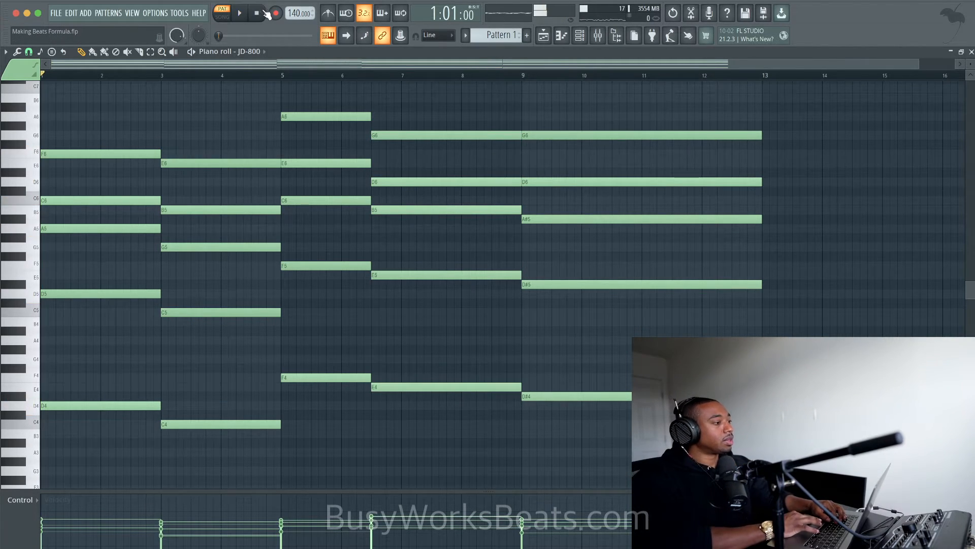
- Play the chords briefly and place Pattern 1 on Track 1 of the playlist, starting at bar 1
{"action": "key", "text": "space"}
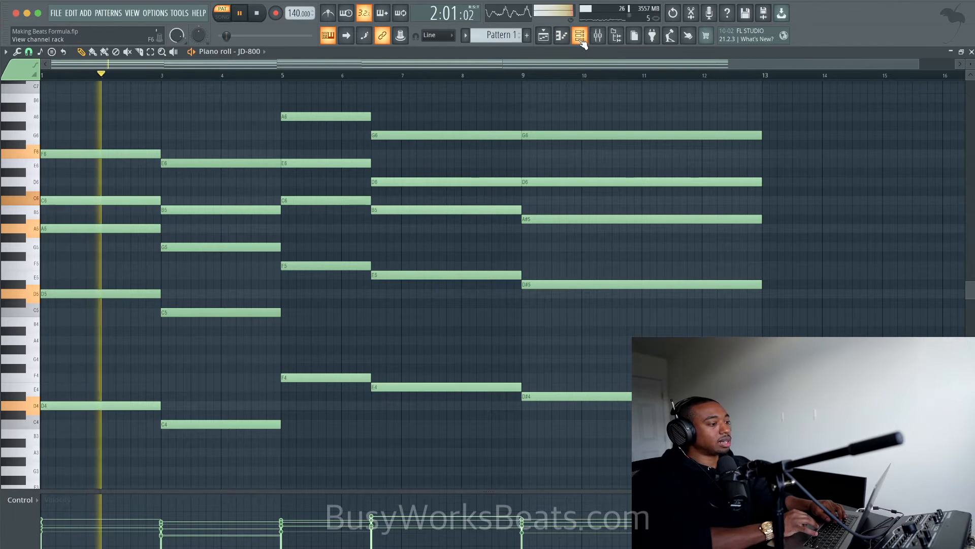
{"action": "key", "text": "F5"}
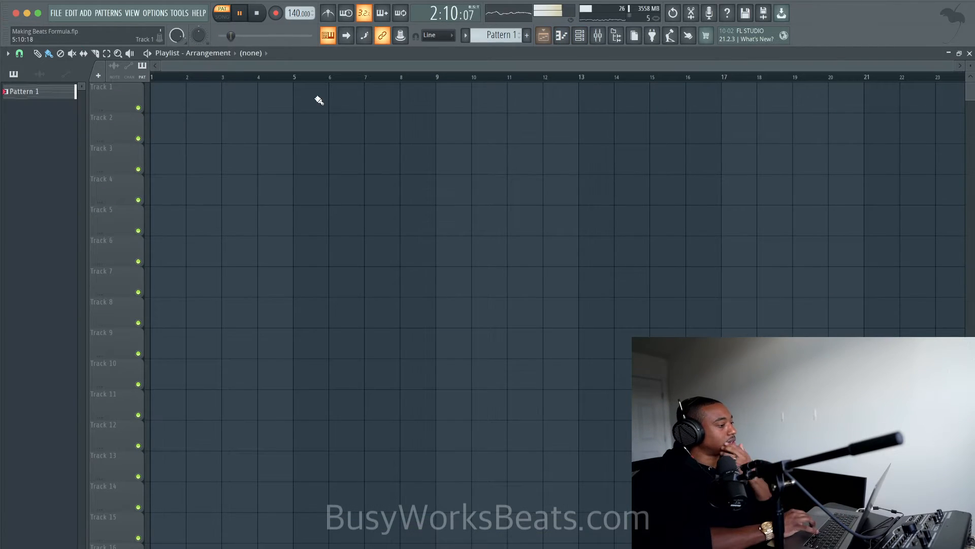
{"action": "key", "text": "space"}
{"action": "left_click", "coordinate": [153, 105]}
- Rename playlist Track 1 as Harmony
{"action": "key", "text": "F2"}
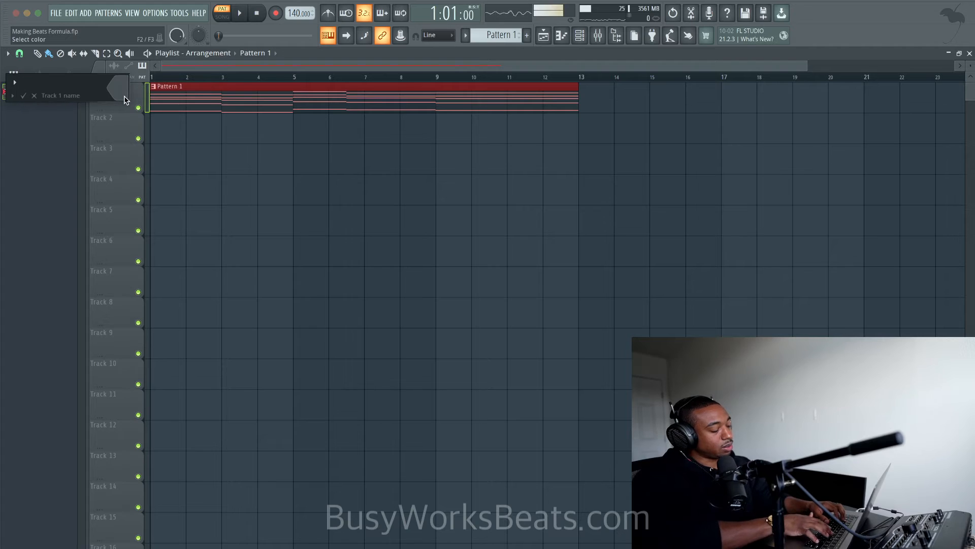
{"action": "type", "text": "Harmony"}
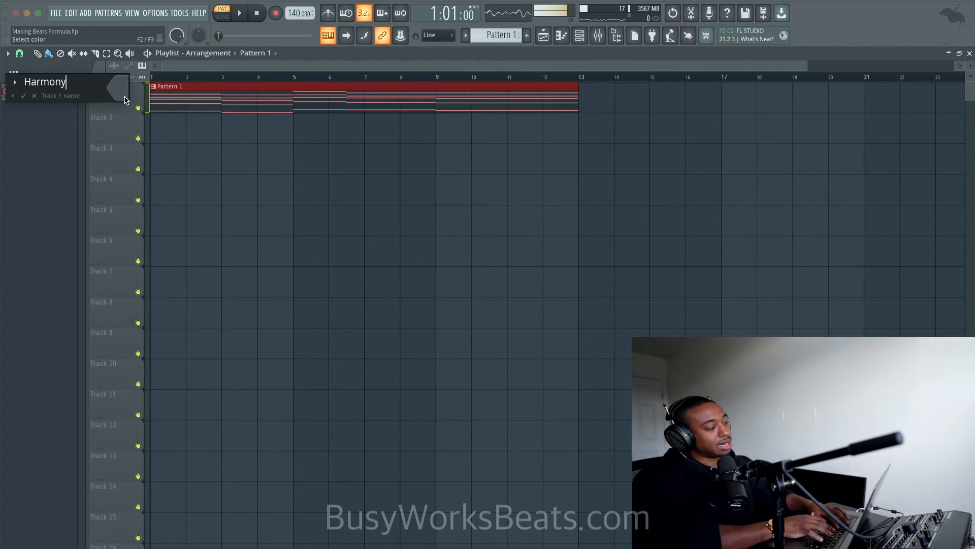
{"action": "key", "text": "Return"}
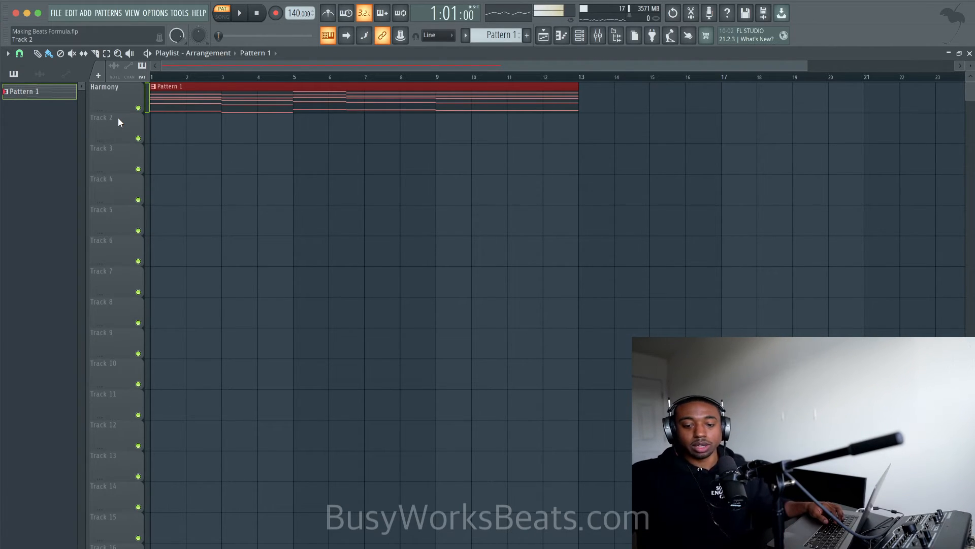
- Turn on blend recording, arm recording and record a JD-800 melody over the existing chords in Pattern 1
{"action": "left_click", "coordinate": [384, 10]}
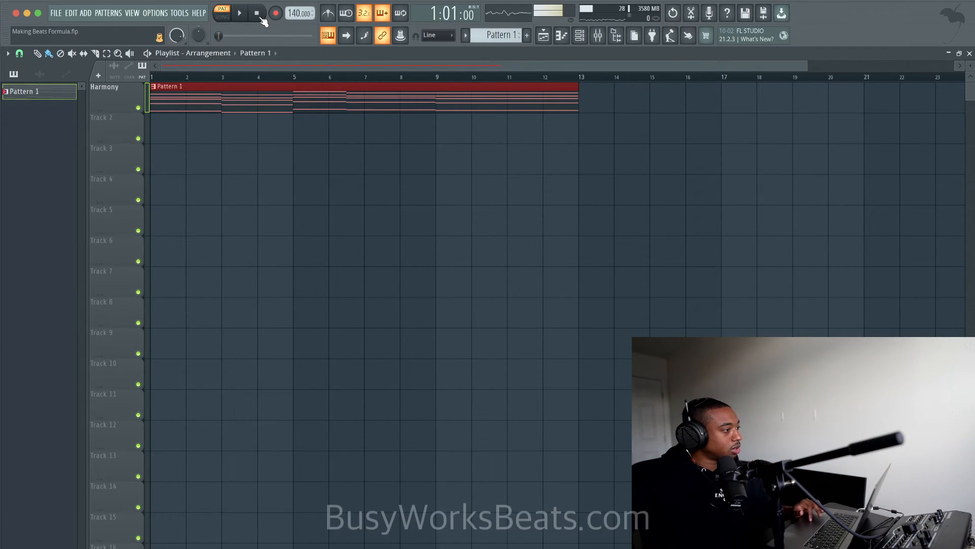
{"action": "left_click", "coordinate": [277, 15]}
{"action": "left_click", "coordinate": [449, 345]}
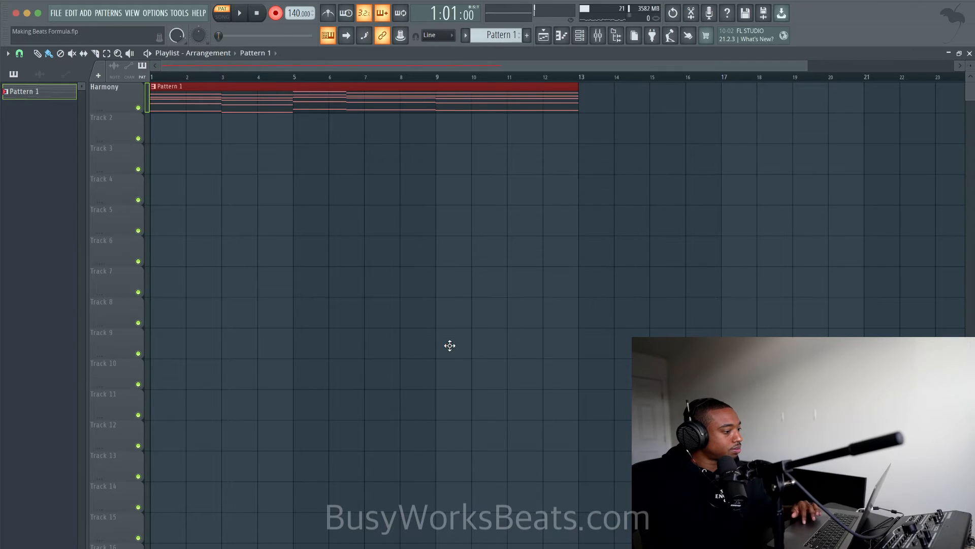
{"action": "key", "text": "space"}
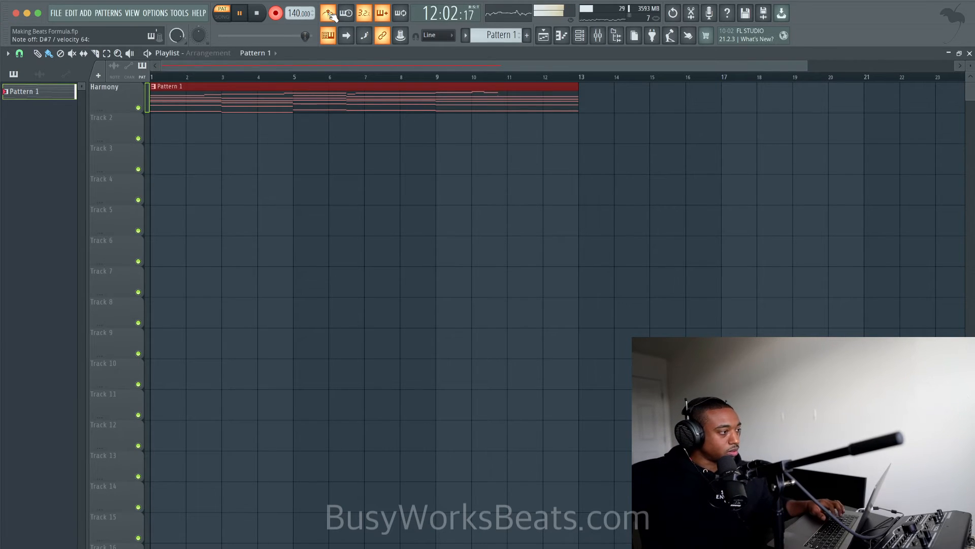
{"action": "key", "text": "space"}
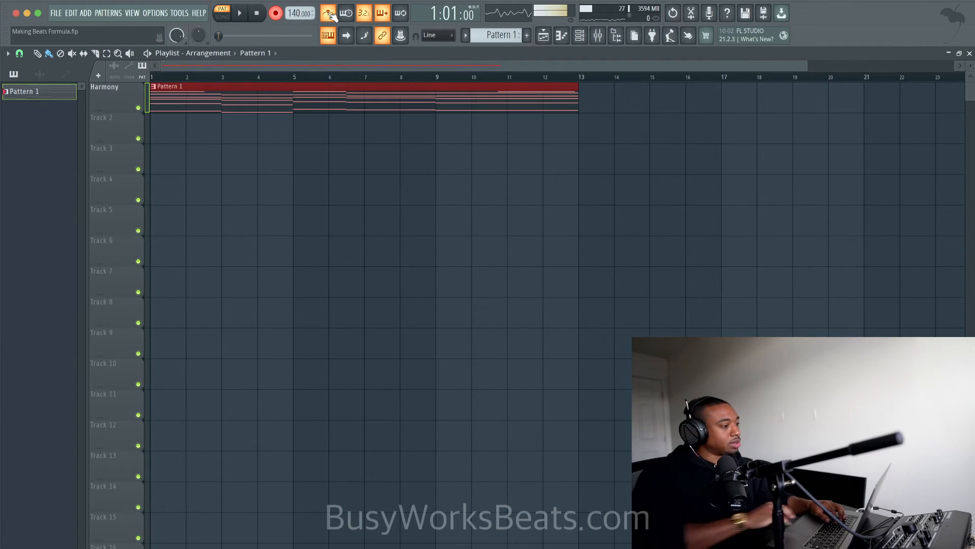
- Open Pattern 1 in the piano roll and raise the last melody note one semitone to A#6
{"action": "double_click", "coordinate": [323, 89]}
{"action": "scroll", "coordinate": [389, 152], "scroll_direction": "up", "scroll_amount": 3}
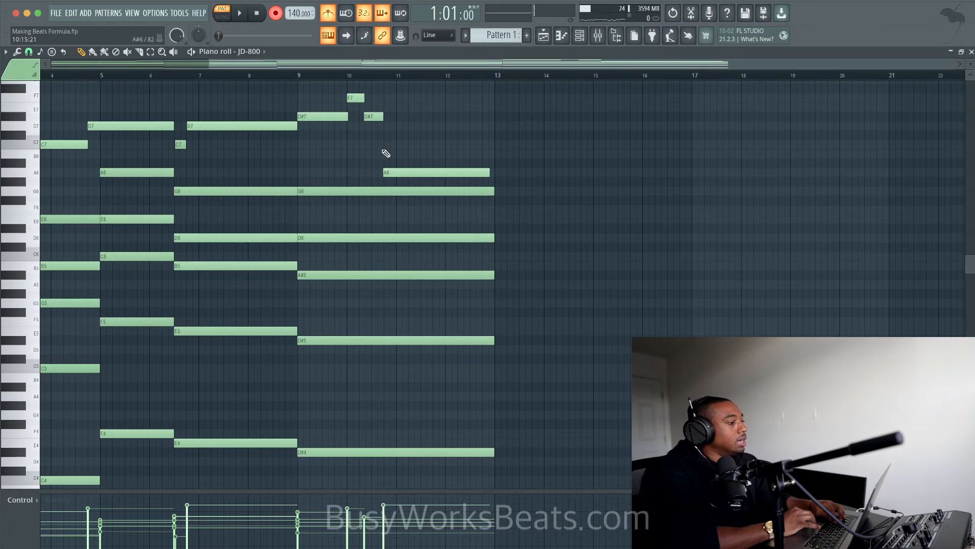
{"action": "left_click", "coordinate": [407, 173], "text": "super"}
{"action": "key", "text": "shift+Up"}
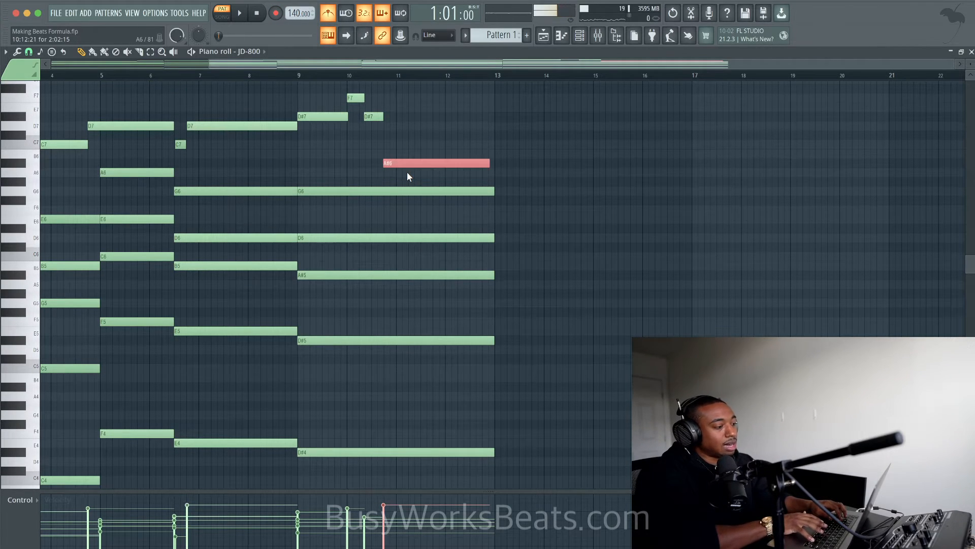
- Select all the melody notes above the chords, from the opening A6 to the closing A#6
{"action": "scroll", "coordinate": [407, 172], "scroll_direction": "left", "scroll_amount": 5}
{"action": "scroll", "coordinate": [414, 173], "scroll_direction": "up", "scroll_amount": 3}
{"action": "scroll", "coordinate": [416, 174], "scroll_direction": "up", "scroll_amount": 1}
{"action": "left_click_drag", "start_coordinate": [107, 239], "coordinate": [308, 140]}
{"action": "left_click", "coordinate": [574, 219], "text": "super"}
{"action": "left_click_drag", "start_coordinate": [573, 224], "coordinate": [90, 148]}
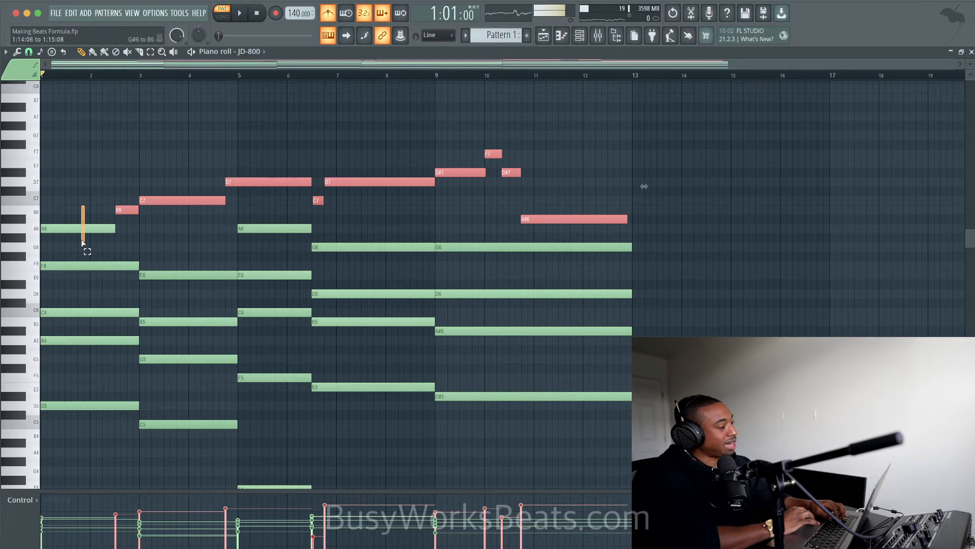
{"action": "left_click", "coordinate": [100, 224], "text": "super"}
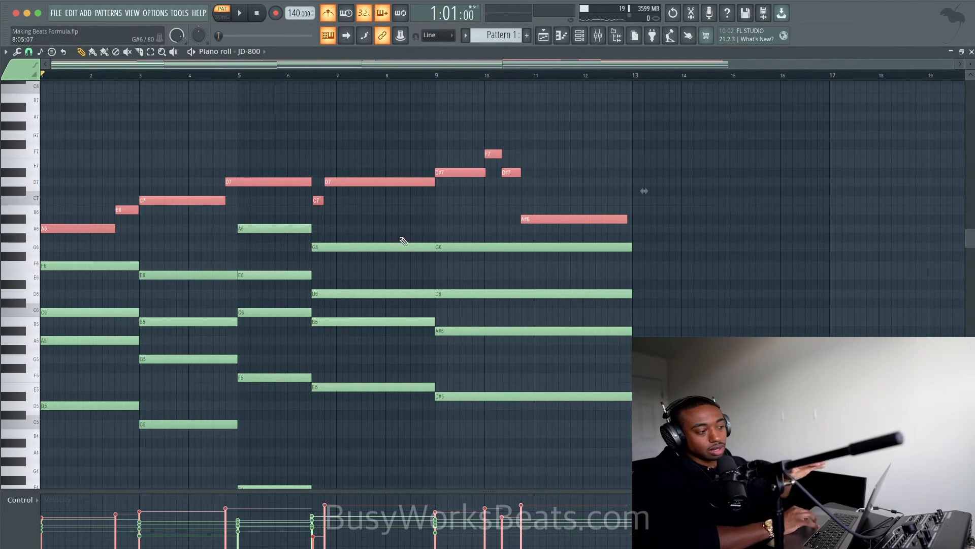
{"action": "left_click", "coordinate": [439, 216]}
{"action": "left_click_drag", "start_coordinate": [548, 222], "coordinate": [300, 84]}
{"action": "left_click_drag", "start_coordinate": [200, 188], "coordinate": [76, 232]}
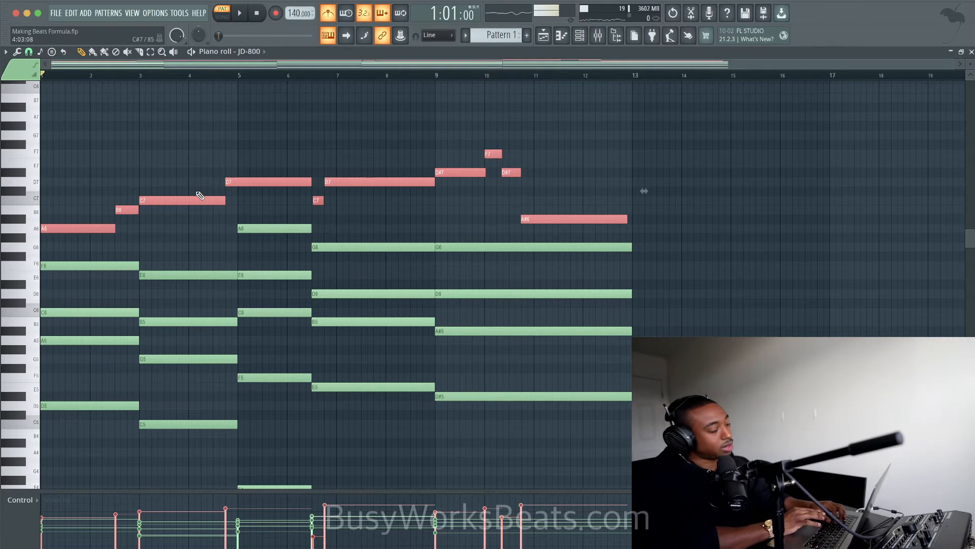
- Play back the pattern with its melody and bring up the channel rack
{"action": "key", "text": "space"}
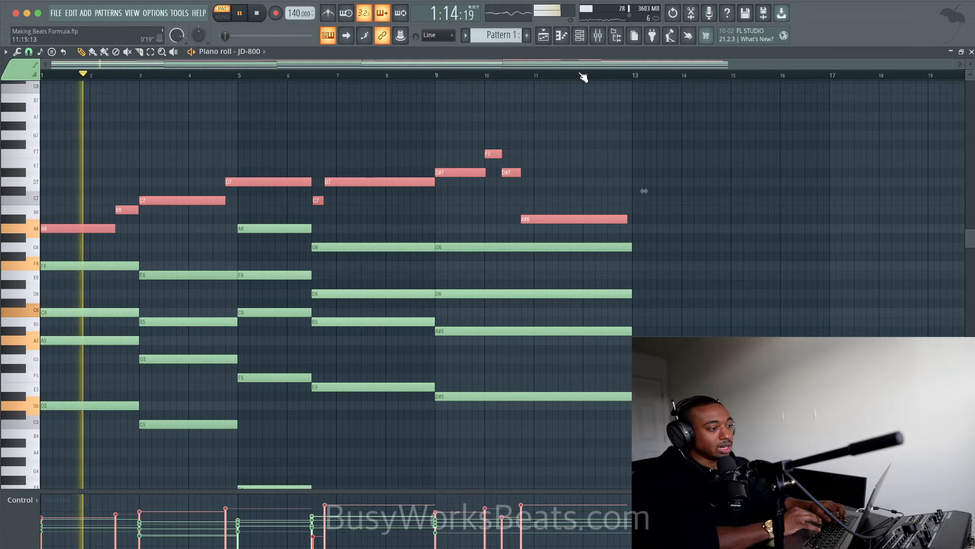
{"action": "left_click", "coordinate": [545, 42]}
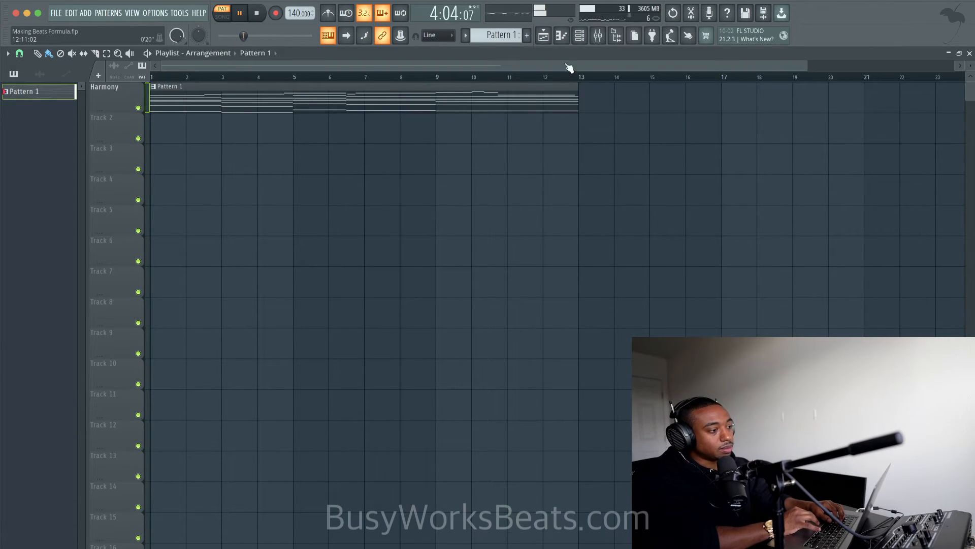
{"action": "left_click", "coordinate": [580, 35]}
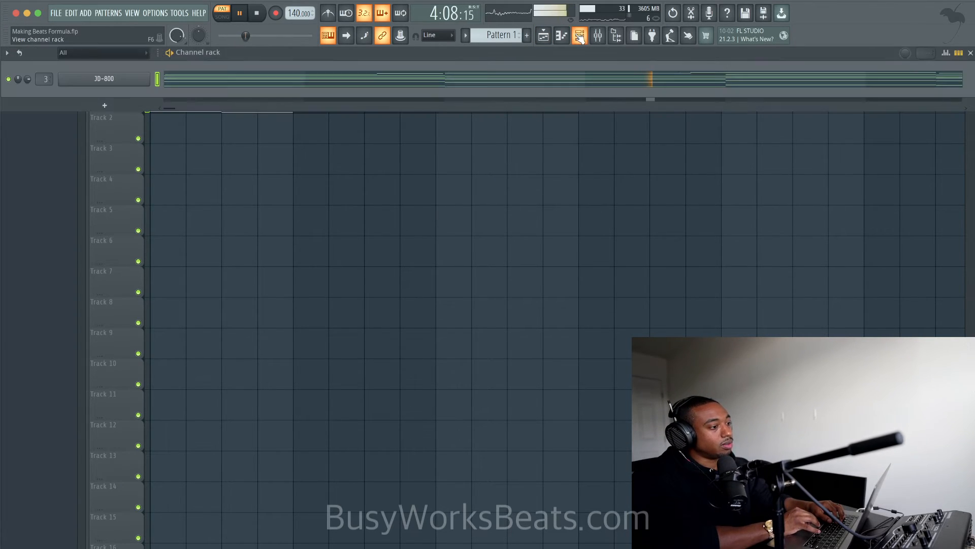
- Check Pattern 1's notes, stop playback, and add a second JD-800 channel with the Synthadelic Bass preset
{"action": "left_click", "coordinate": [302, 85]}
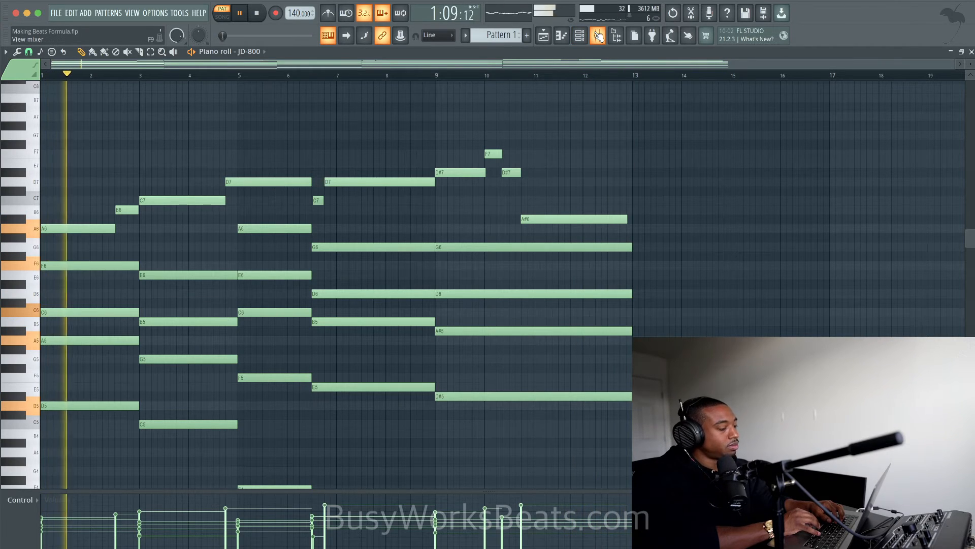
{"action": "key", "text": "space"}
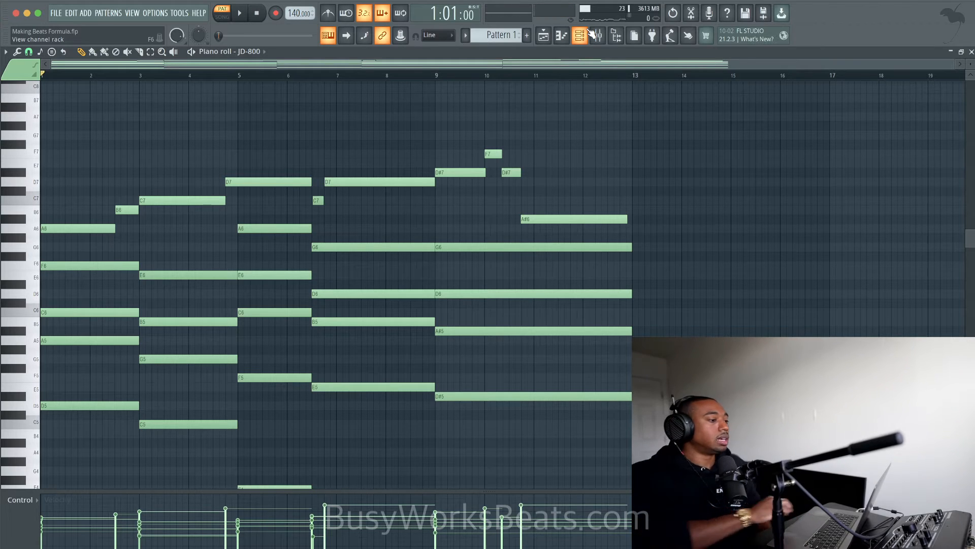
{"action": "left_click", "coordinate": [589, 33]}
{"action": "left_click", "coordinate": [108, 106]}
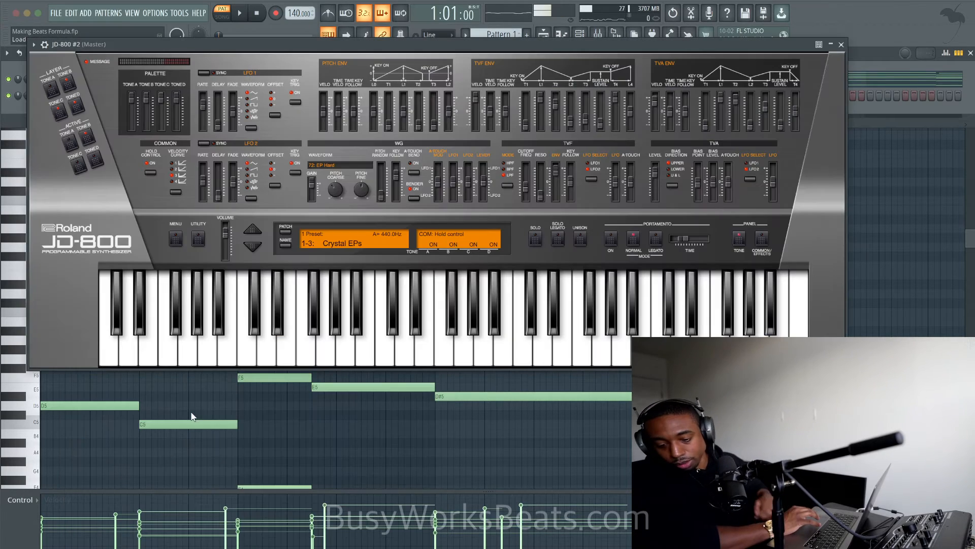
{"action": "left_click", "coordinate": [253, 246]}
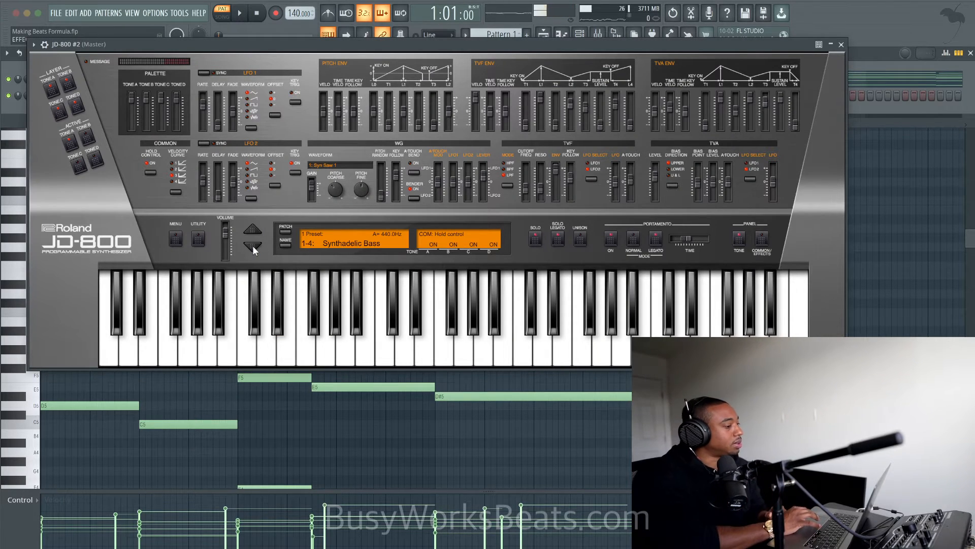
{"action": "left_click", "coordinate": [841, 45]}
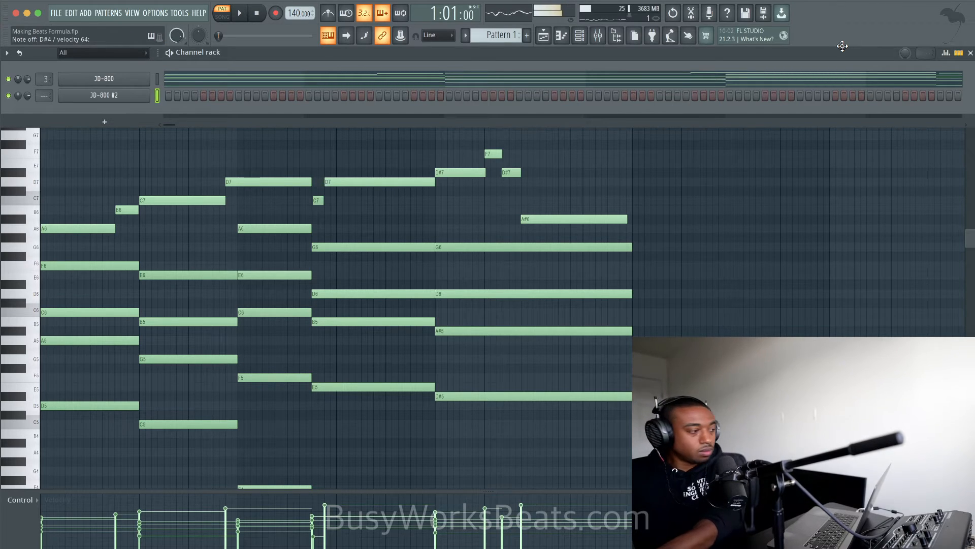
- Create Pattern 2 and record notes and automation for a JD-800 #2 bass line over Pattern 1 in song mode
{"action": "key", "text": "F4"}
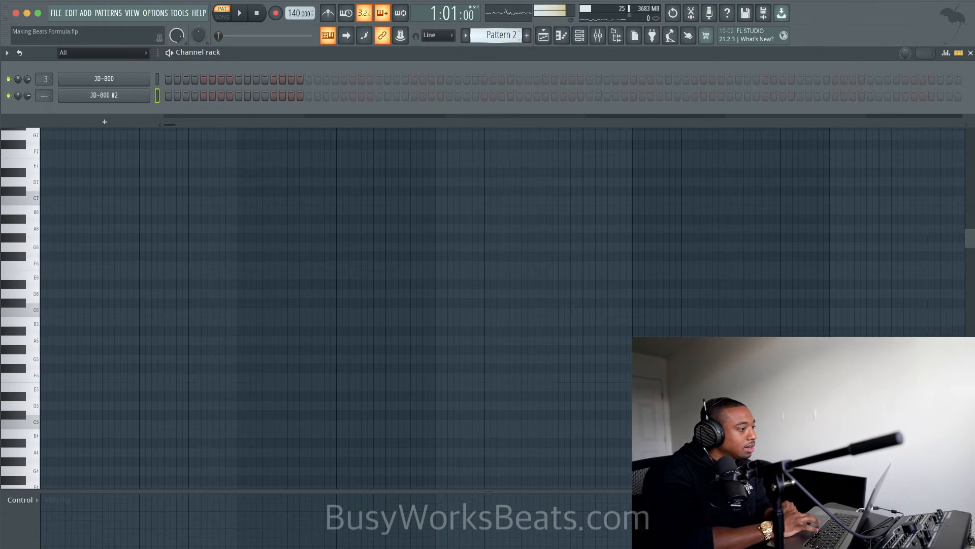
{"action": "left_click", "coordinate": [275, 13]}
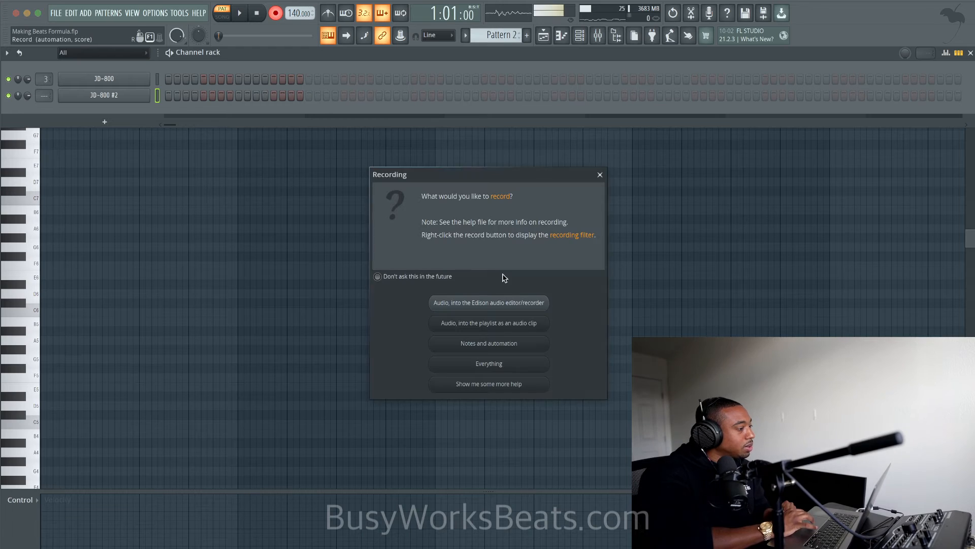
{"action": "left_click", "coordinate": [486, 341]}
{"action": "left_click", "coordinate": [544, 38]}
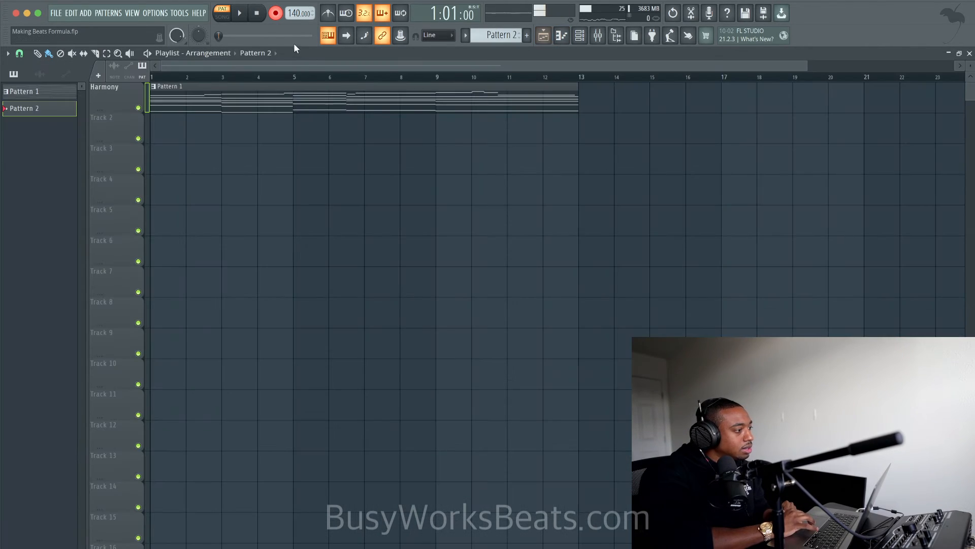
{"action": "left_click", "coordinate": [223, 16]}
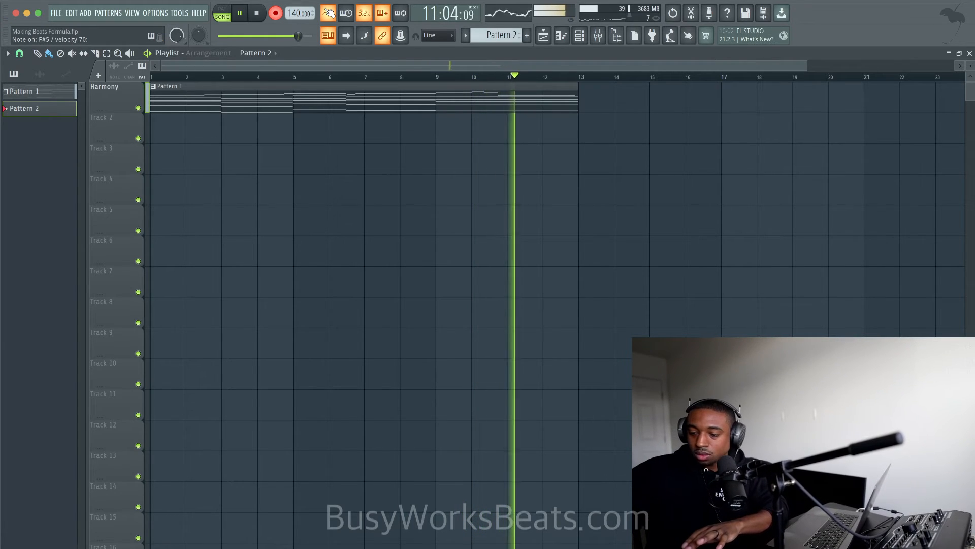
{"action": "key", "text": "space"}
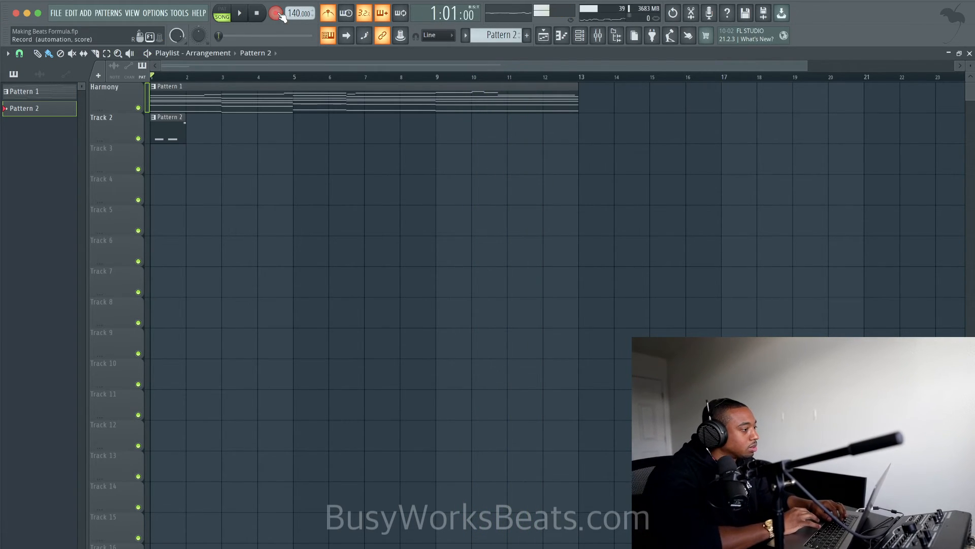
- In Pattern 2's piano roll, audition from bar 10, raise the last F#5 note to G5 and add a D#5 after it
{"action": "double_click", "coordinate": [172, 123]}
{"action": "scroll", "coordinate": [508, 285], "scroll_direction": "down", "scroll_amount": 3}
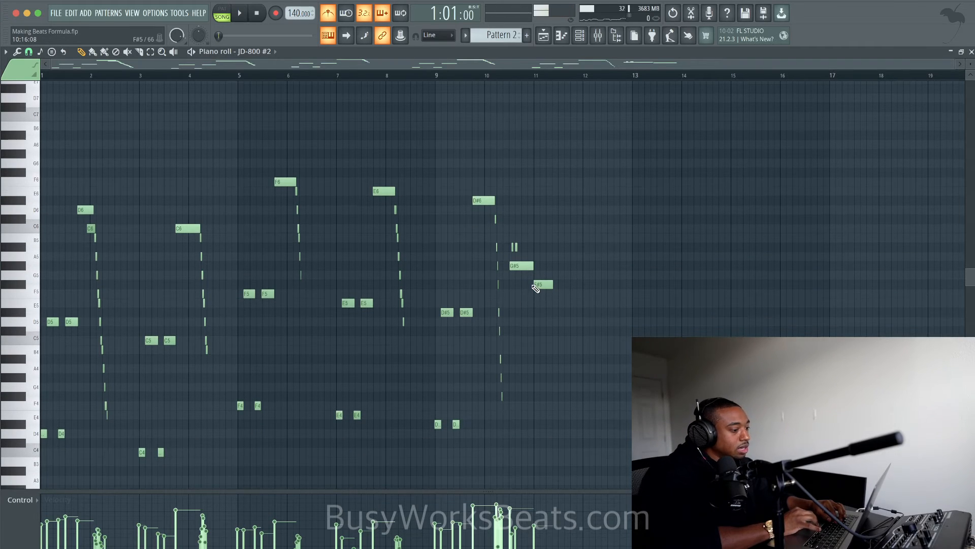
{"action": "left_click", "coordinate": [497, 78]}
{"action": "key", "text": "space"}
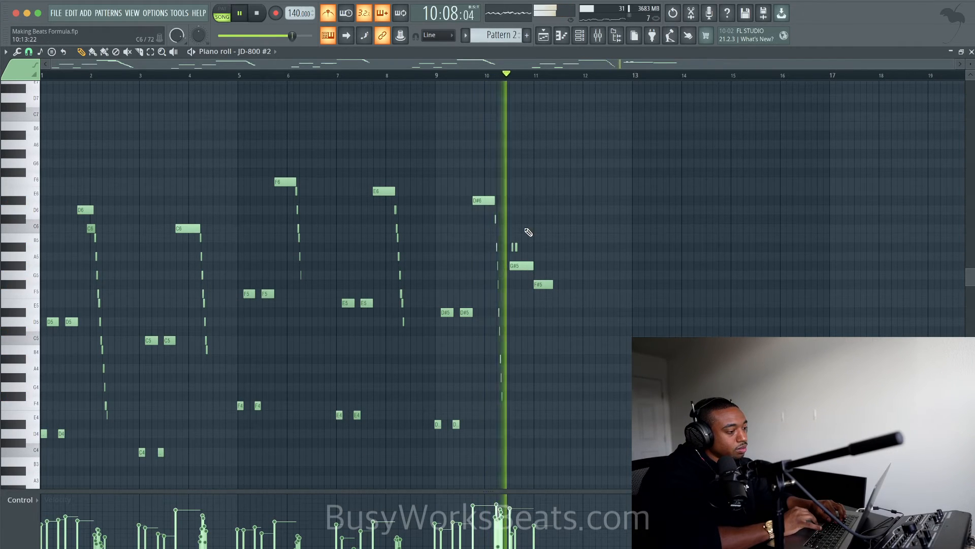
{"action": "key", "text": "space"}
{"action": "left_click_drag", "start_coordinate": [541, 282], "coordinate": [556, 318]}
{"action": "key", "text": "space"}
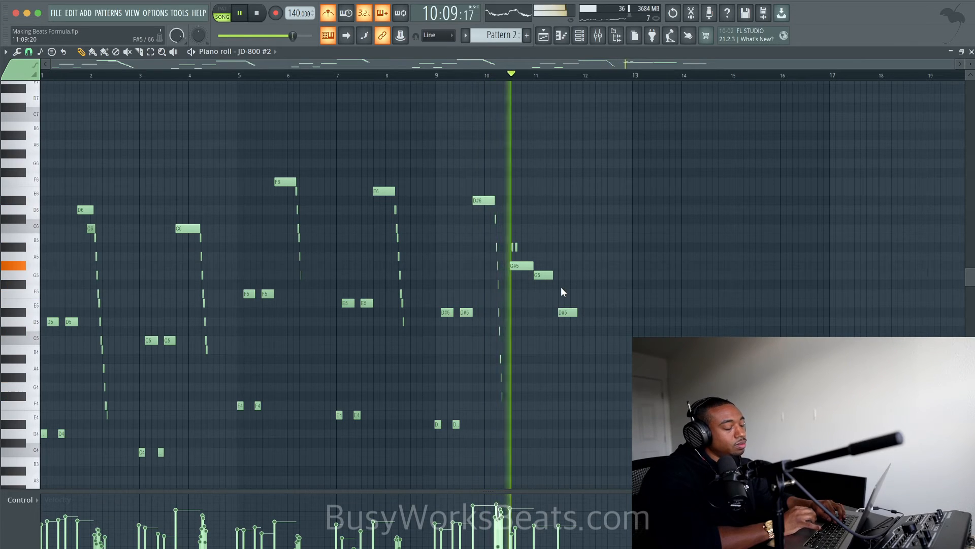
- Lengthen the G5 note up to the following D#5 and add a closing D#4 note at bar 12 of Pattern 2
{"action": "scroll", "coordinate": [561, 288], "scroll_direction": "up", "scroll_amount": 2, "text": "ctrl"}
{"action": "left_click_drag", "start_coordinate": [545, 276], "coordinate": [557, 276]}
{"action": "key", "text": "space"}
{"action": "left_click_drag", "start_coordinate": [612, 372], "coordinate": [605, 429]}
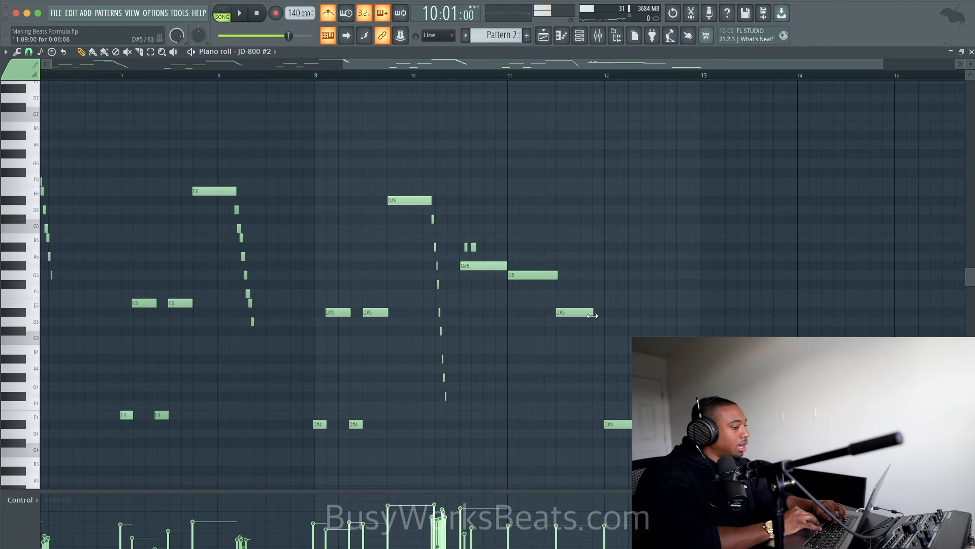
{"action": "scroll", "coordinate": [599, 316], "scroll_direction": "down", "scroll_amount": 5}
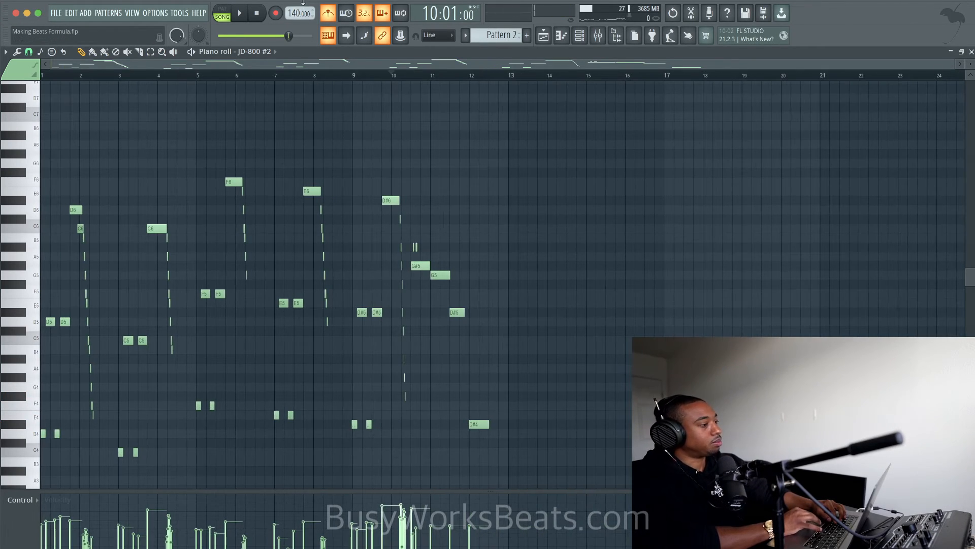
{"action": "key", "text": "space"}
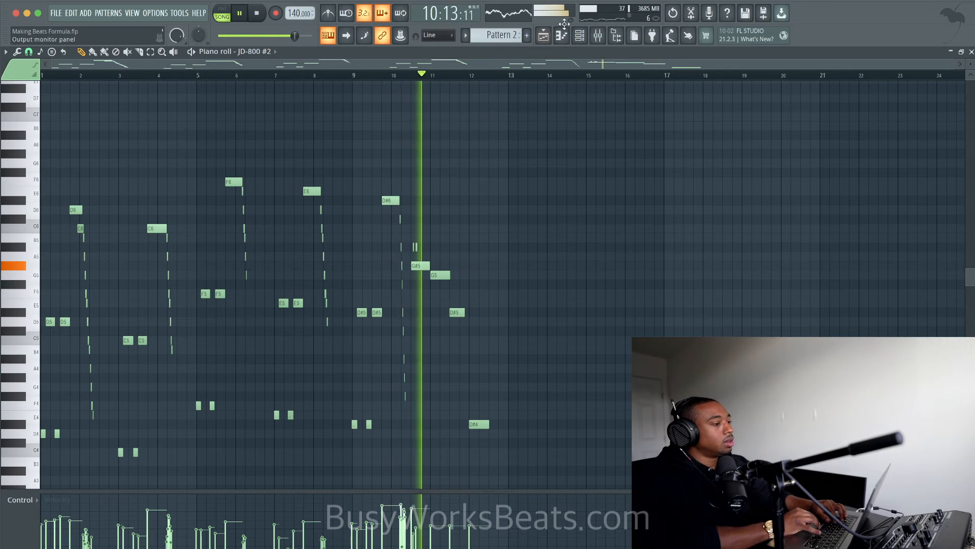
- Play back the arrangement in the playlist to hear the bass line together with the chords and melody
{"action": "left_click", "coordinate": [581, 37]}
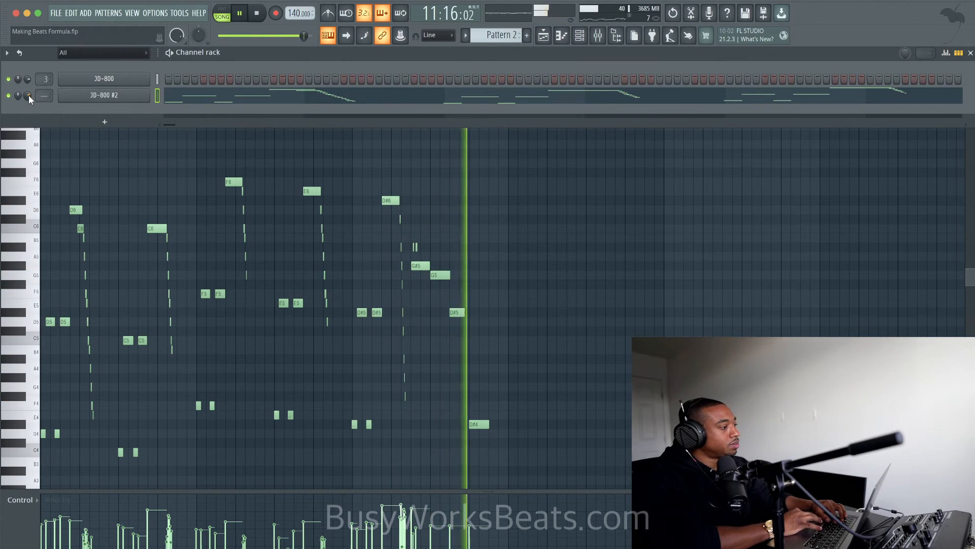
{"action": "key", "text": "F6"}
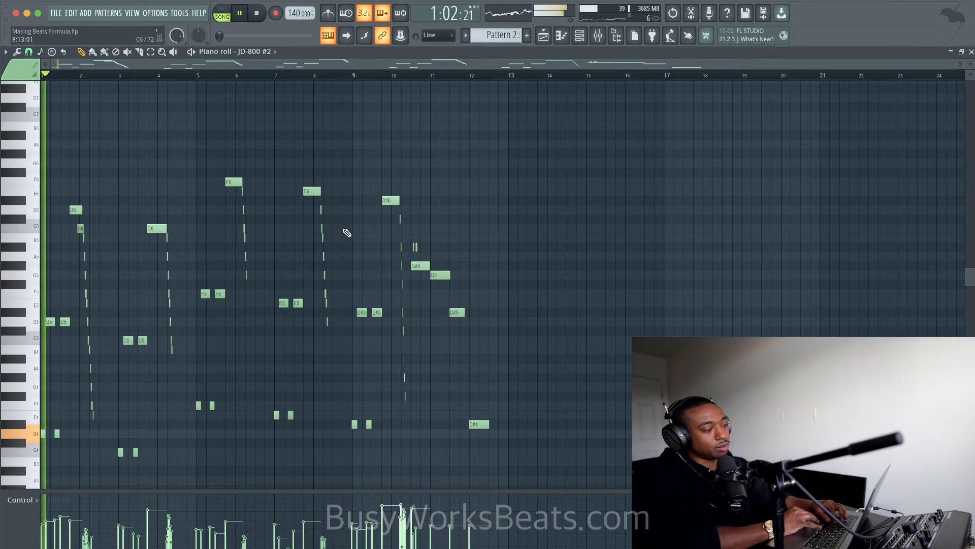
{"action": "left_click", "coordinate": [543, 35]}
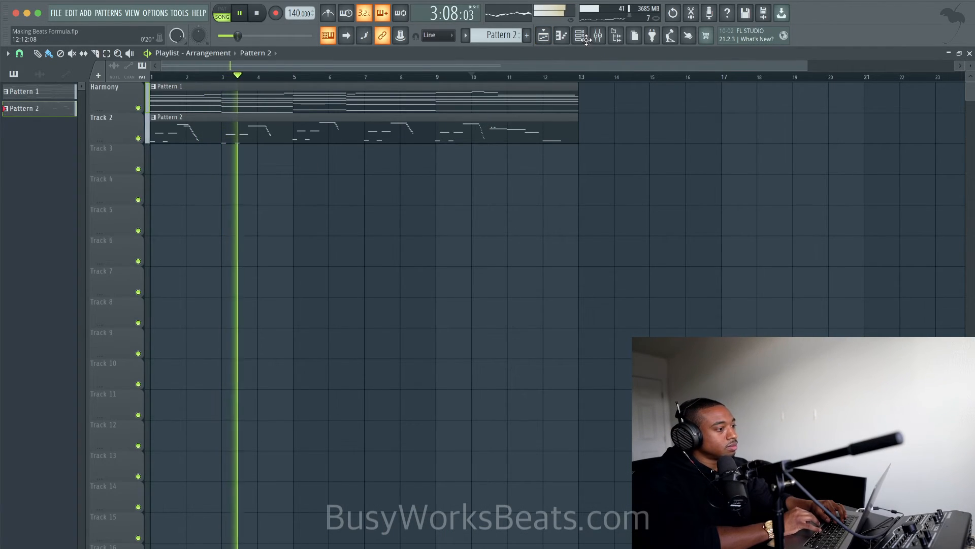
{"action": "key", "text": "space"}
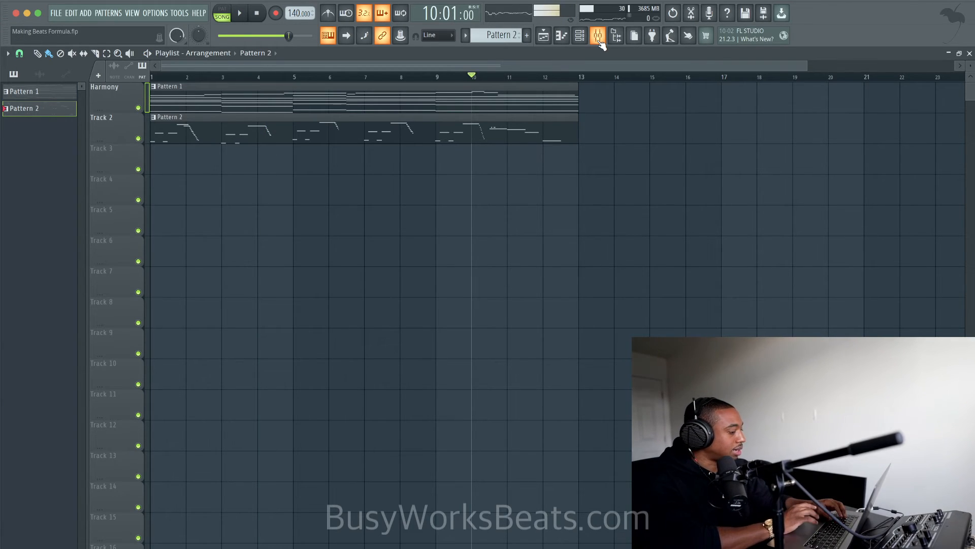
{"action": "key", "text": "space"}
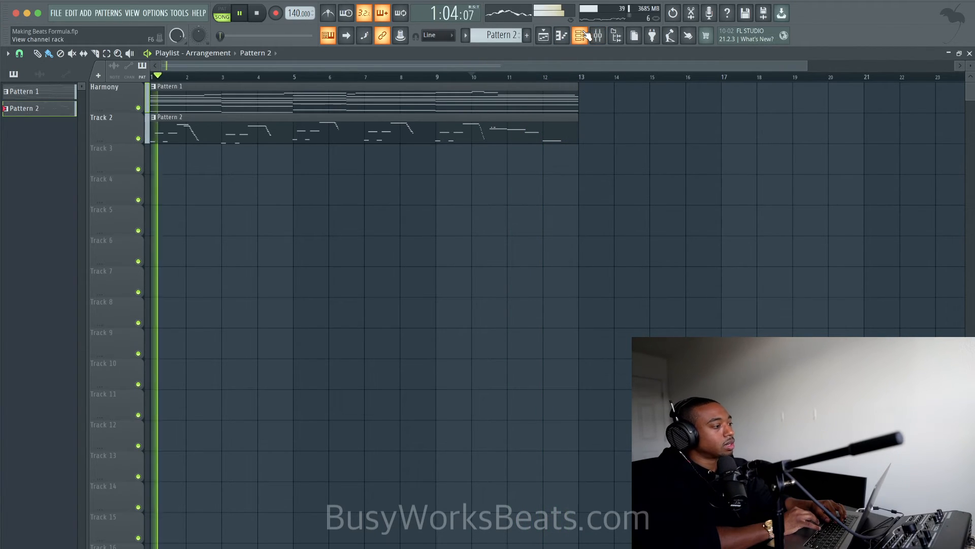
- Open the Friends Sounds folder in the browser, stop playback and create an empty Pattern 3
{"action": "left_click", "coordinate": [616, 35]}
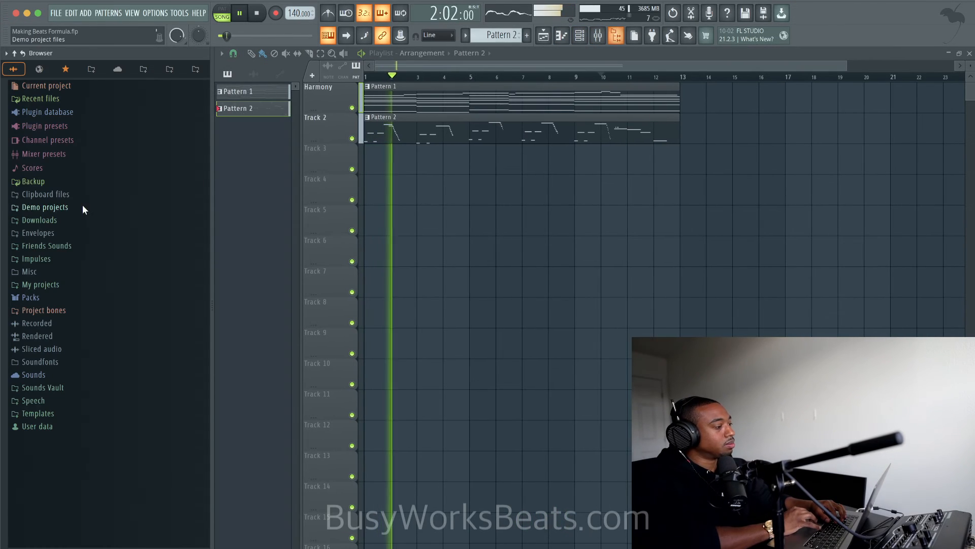
{"action": "left_click", "coordinate": [62, 245]}
{"action": "key", "text": "space"}
{"action": "key", "text": "F6"}
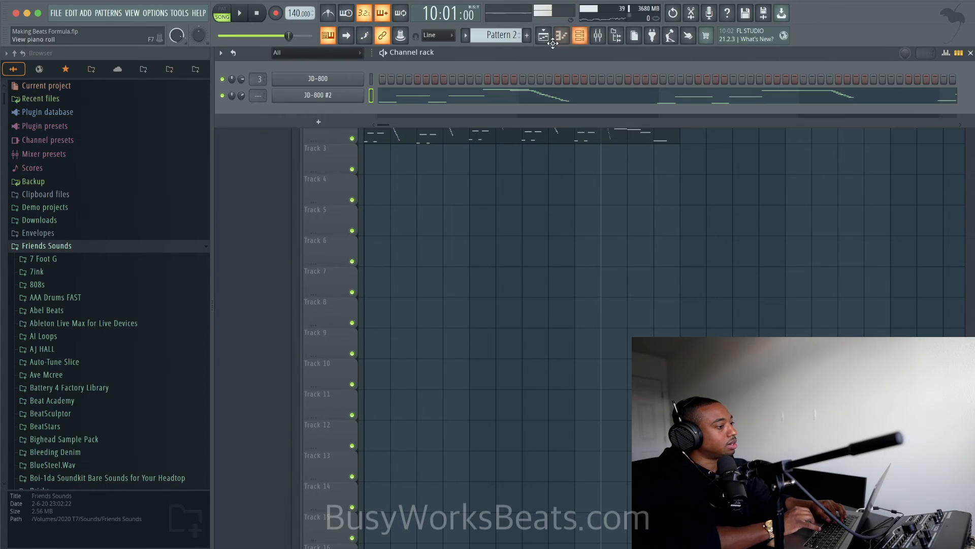
{"action": "left_click", "coordinate": [511, 38]}
{"action": "left_click", "coordinate": [563, 44]}
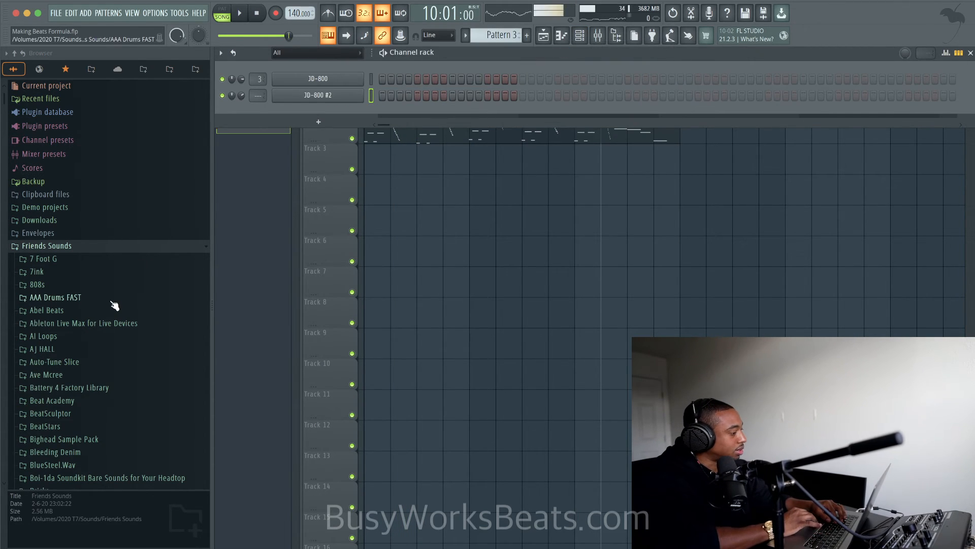
- Browse to Kount, KOUNT DRUMS 6 FINAL, Kount Drums Vol.6 and open its Drum Loops folder
{"action": "scroll", "coordinate": [113, 305], "scroll_direction": "down", "scroll_amount": 10}
{"action": "scroll", "coordinate": [115, 310], "scroll_direction": "down", "scroll_amount": 4}
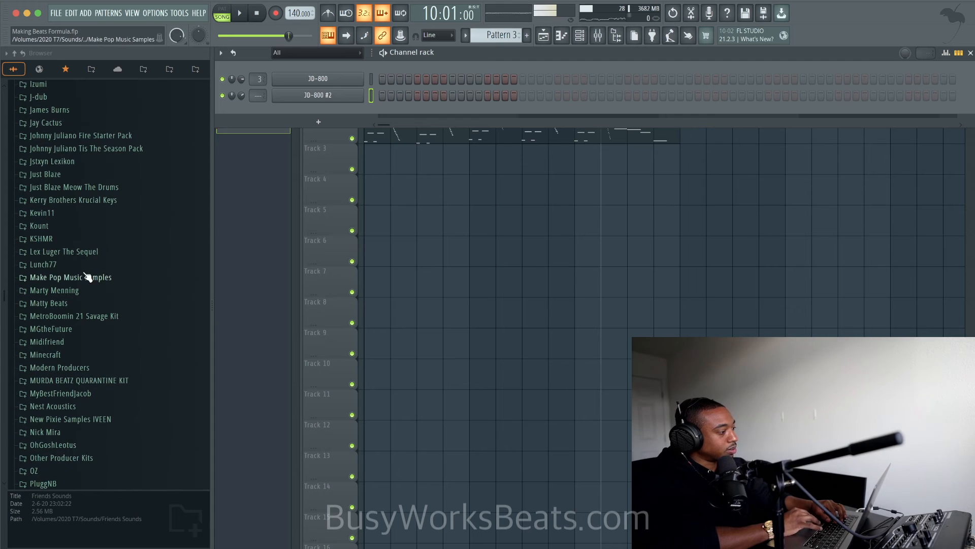
{"action": "left_click", "coordinate": [83, 226]}
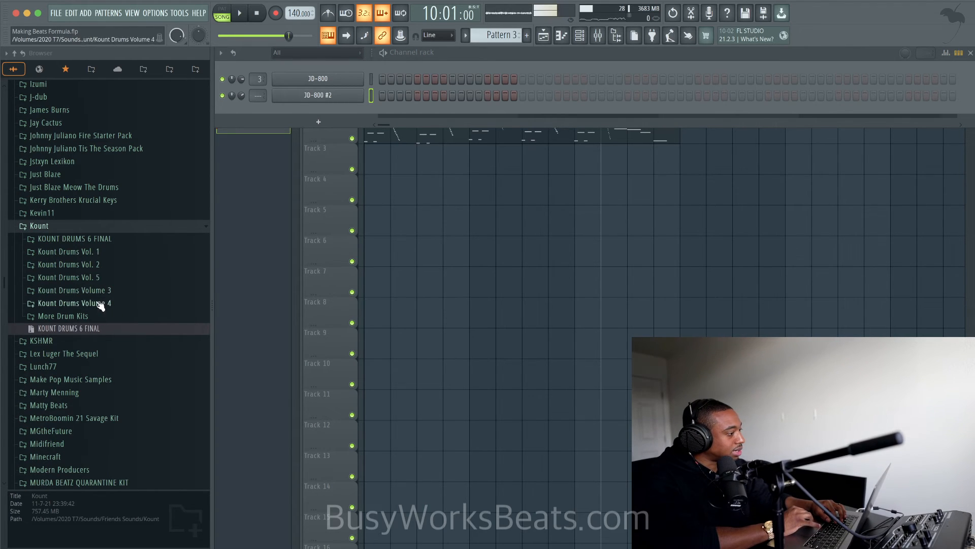
{"action": "left_click", "coordinate": [122, 240]}
{"action": "left_click", "coordinate": [120, 252]}
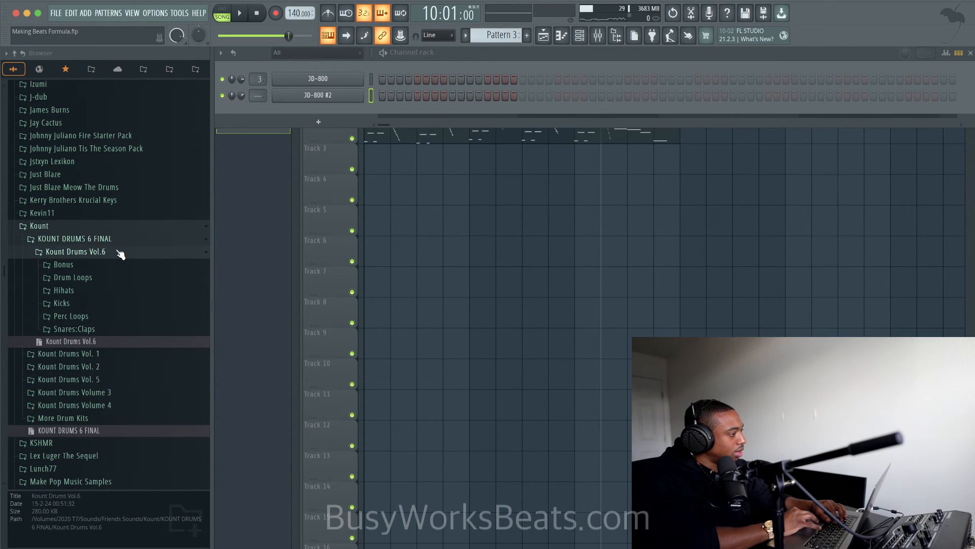
{"action": "left_click", "coordinate": [110, 281]}
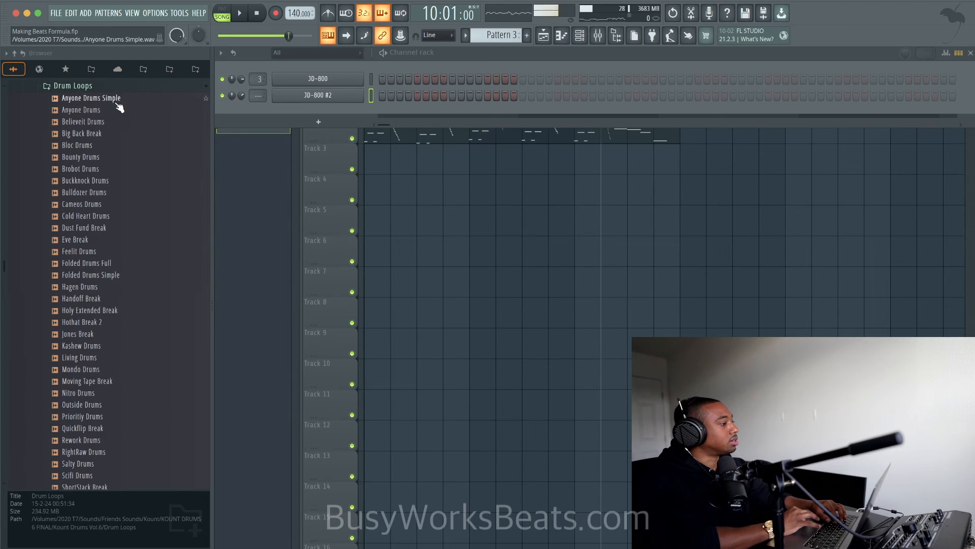
- Preview the Anyone Drums Simple loop and place it at bar 1 of the third playlist track
{"action": "left_click", "coordinate": [342, 244]}
{"action": "left_click", "coordinate": [90, 98]}
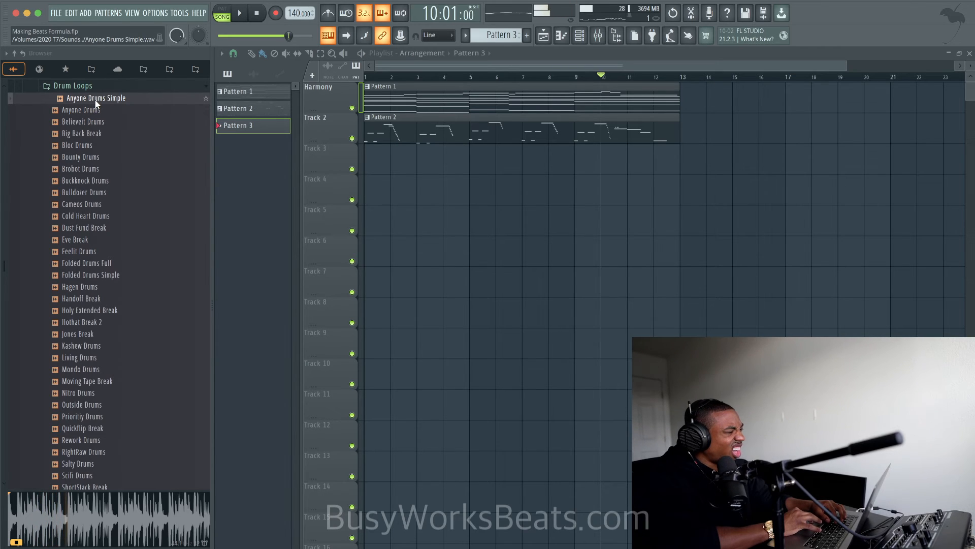
{"action": "left_click_drag", "start_coordinate": [95, 99], "coordinate": [362, 160]}
{"action": "left_click", "coordinate": [405, 317]}
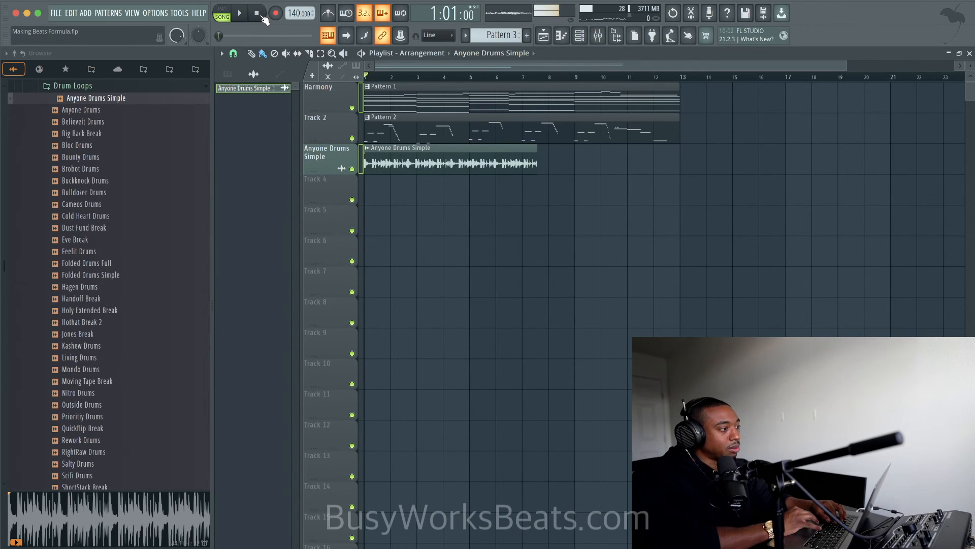
- Set the Anyone Drums Simple loop's time stretching to Stretch mode and its length to 8 bars
{"action": "double_click", "coordinate": [448, 162]}
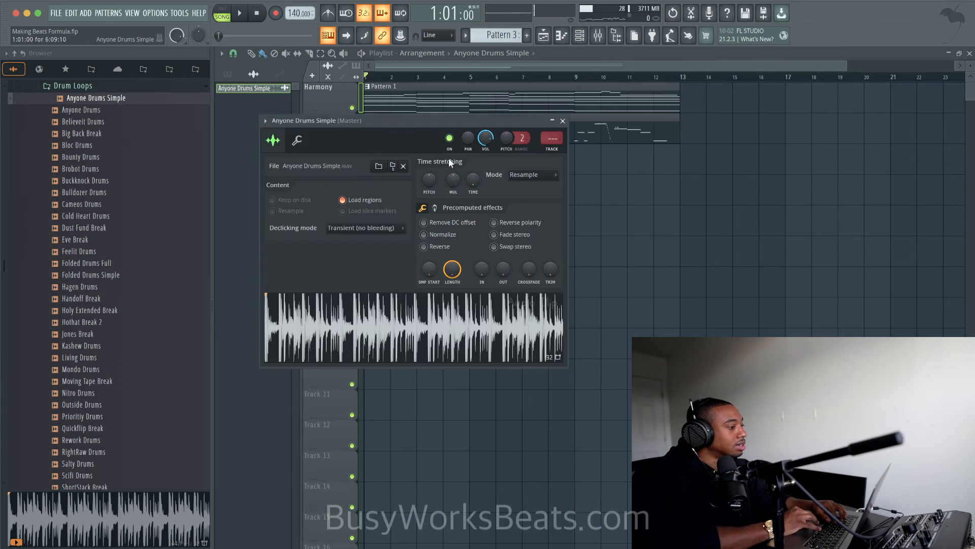
{"action": "left_click", "coordinate": [528, 174]}
{"action": "left_click", "coordinate": [531, 207]}
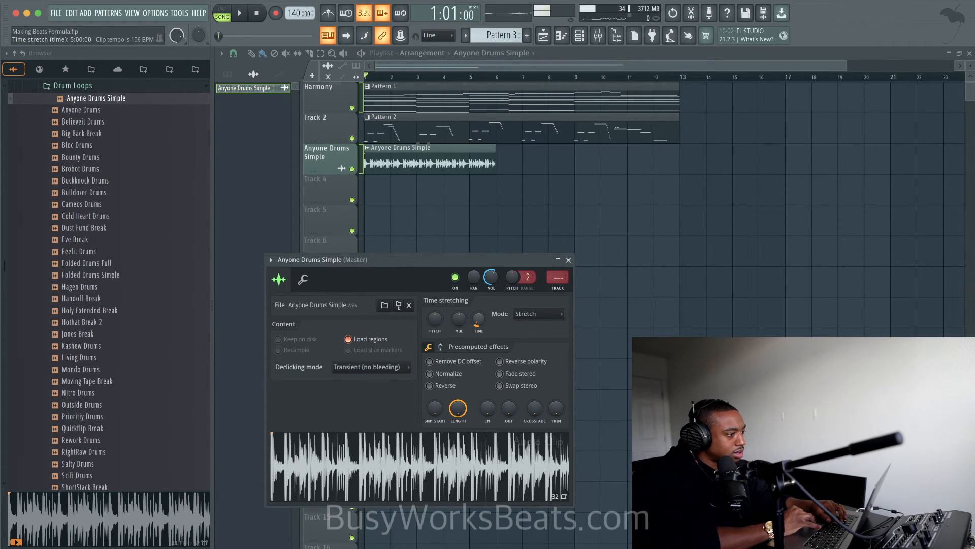
{"action": "left_click_drag", "start_coordinate": [481, 319], "coordinate": [481, 296]}
{"action": "key", "text": "space"}
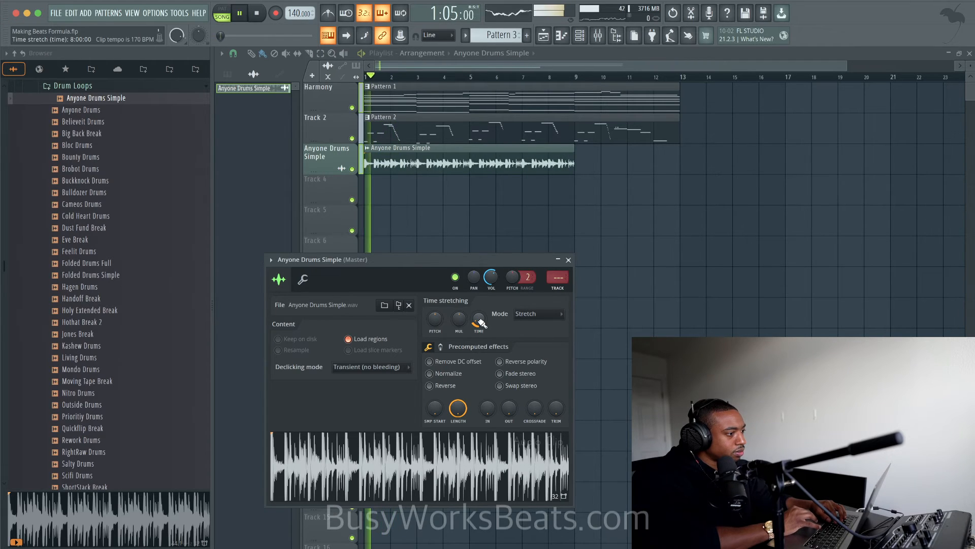
{"action": "left_click", "coordinate": [568, 260]}
- Play the arrangement with the stretched drum loop and bring up the channel rack
{"action": "key", "text": "space"}
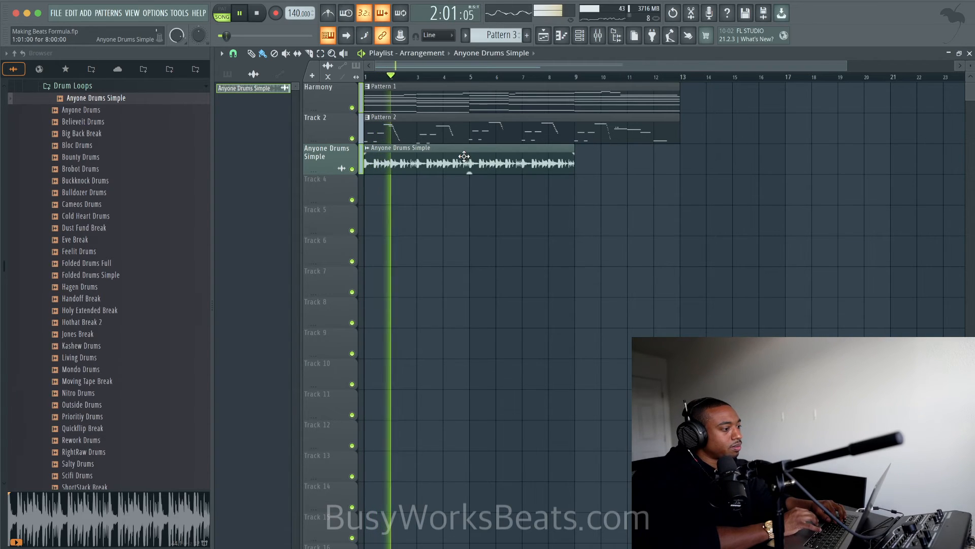
{"action": "key", "text": "F6"}
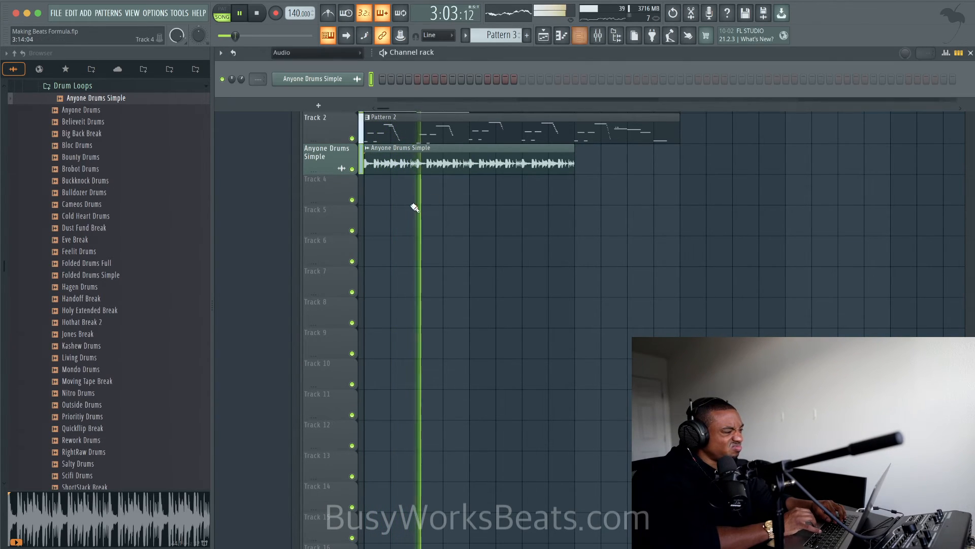
- Check the mixer levels during playback and delete the Anyone Drums Simple clip from the third playlist track
{"action": "left_click", "coordinate": [597, 35]}
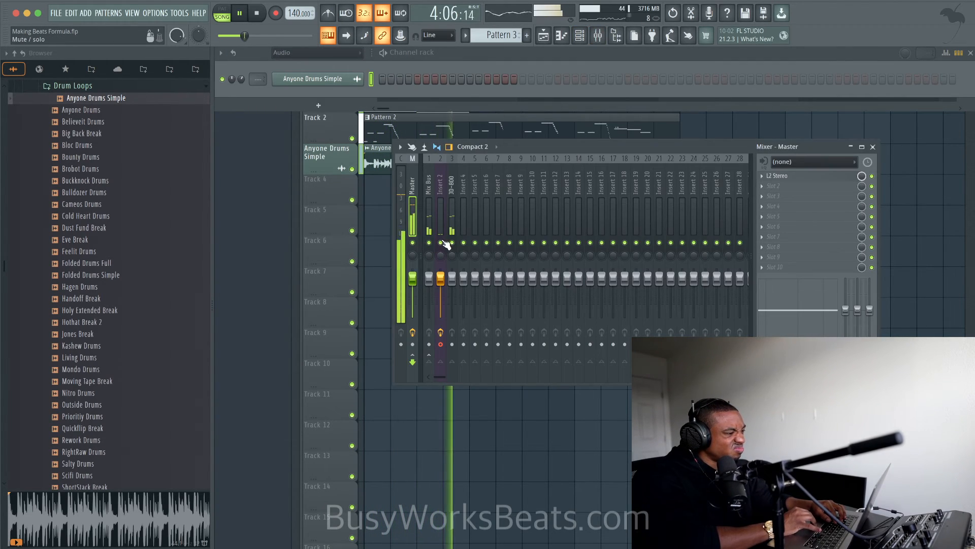
{"action": "key", "text": "F5"}
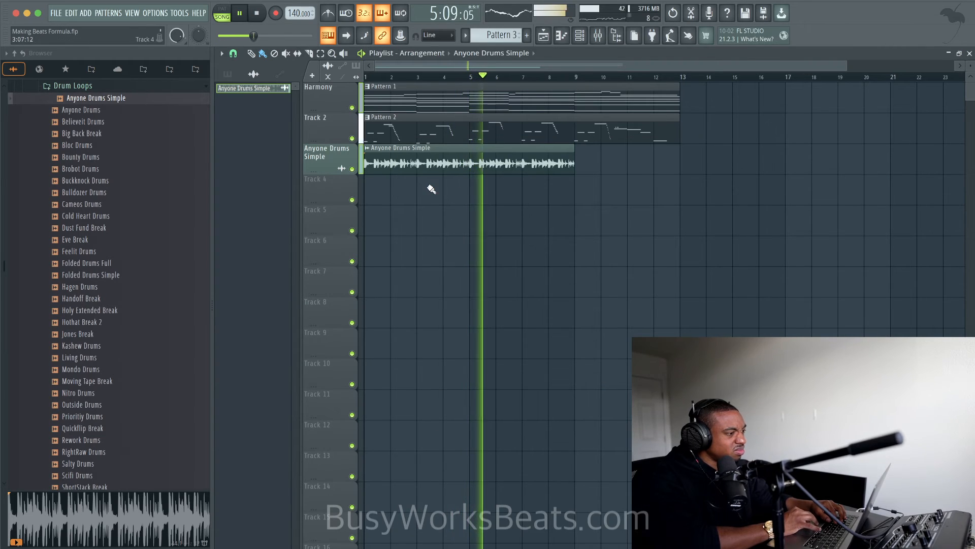
{"action": "scroll", "coordinate": [434, 180], "scroll_direction": "up", "scroll_amount": 1}
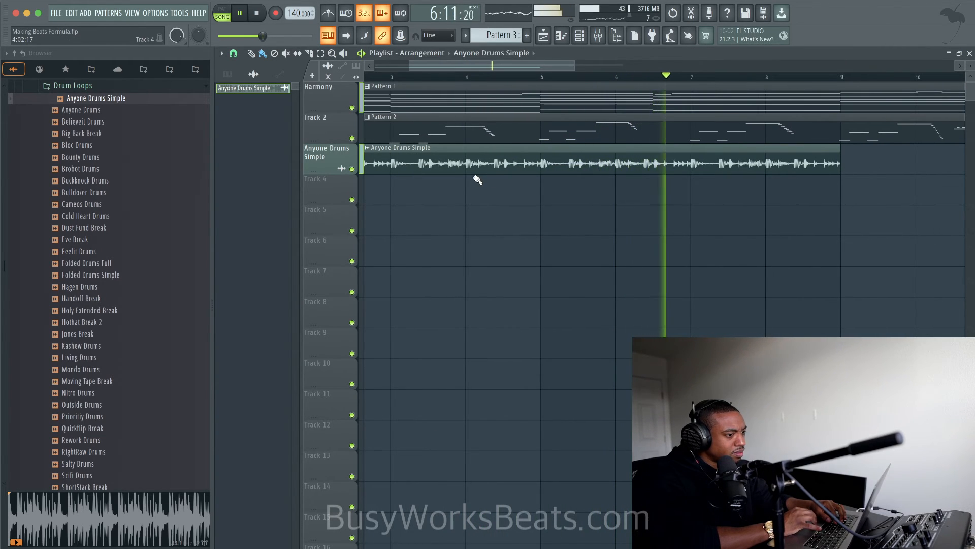
{"action": "scroll", "coordinate": [478, 180], "scroll_direction": "down", "scroll_amount": 5}
{"action": "scroll", "coordinate": [480, 175], "scroll_direction": "down", "scroll_amount": 1}
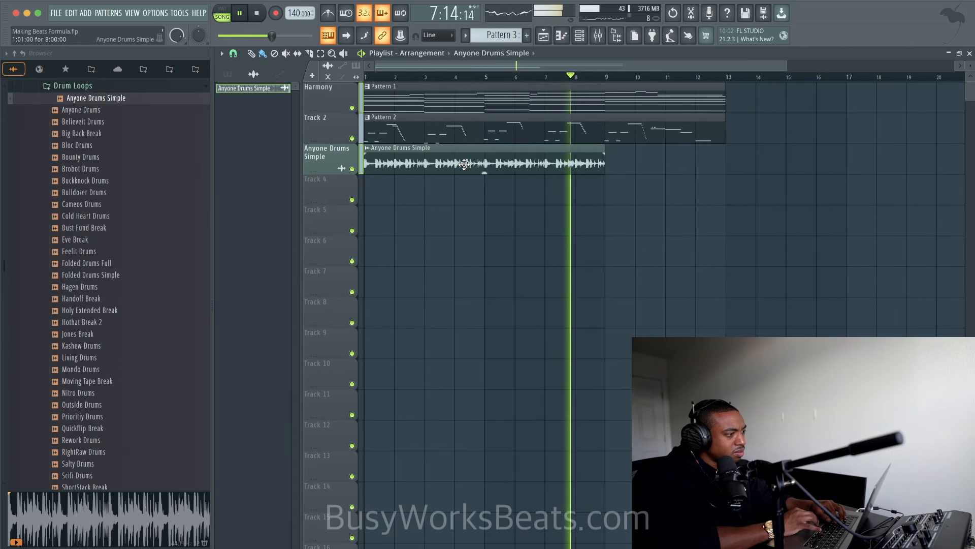
{"action": "right_click", "coordinate": [466, 168]}
{"action": "key", "text": "space"}
- Place the Anyone Drums loop at bar 1 of the third playlist track and play it with the arrangement
{"action": "left_click", "coordinate": [165, 111]}
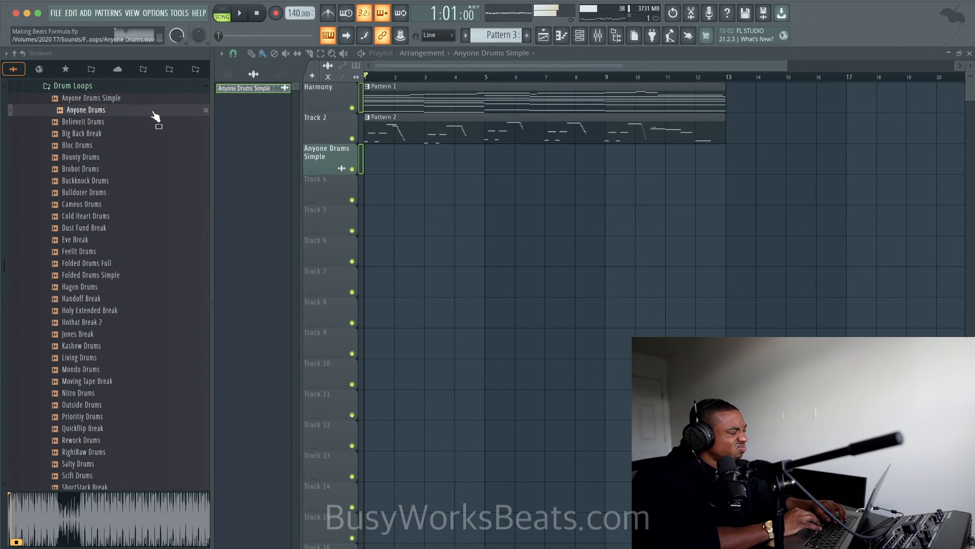
{"action": "left_click_drag", "start_coordinate": [151, 116], "coordinate": [382, 161]}
{"action": "key", "text": "F9"}
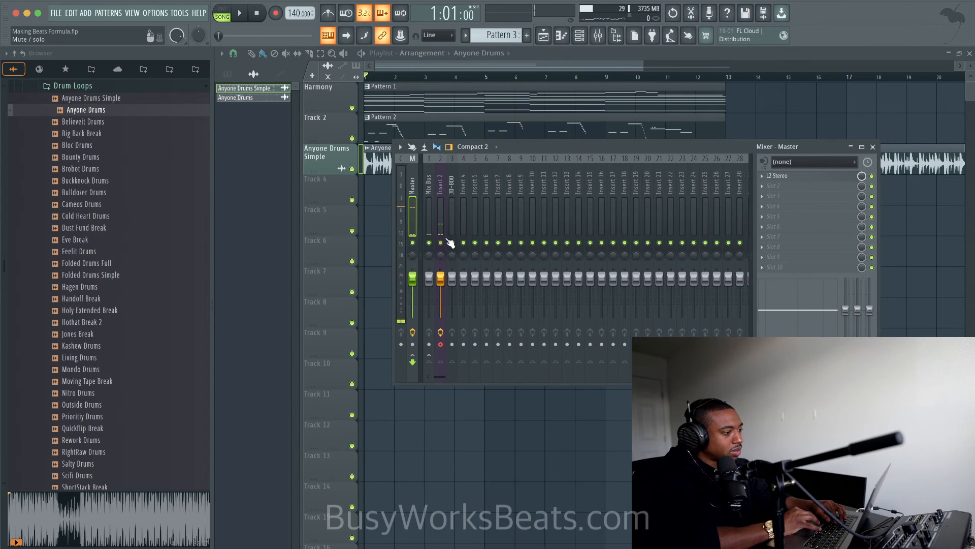
{"action": "key", "text": "F9"}
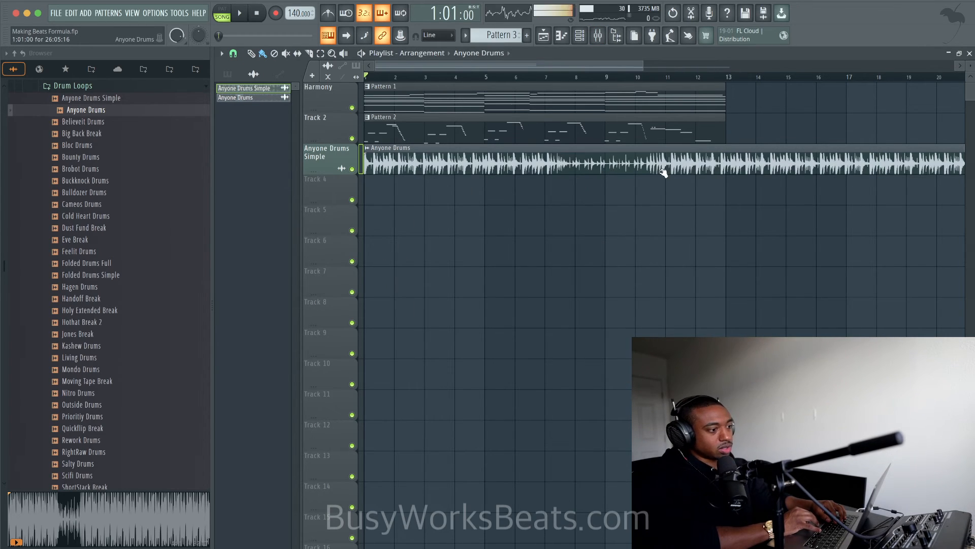
{"action": "scroll", "coordinate": [663, 169], "scroll_direction": "down", "scroll_amount": 3, "text": "ctrl"}
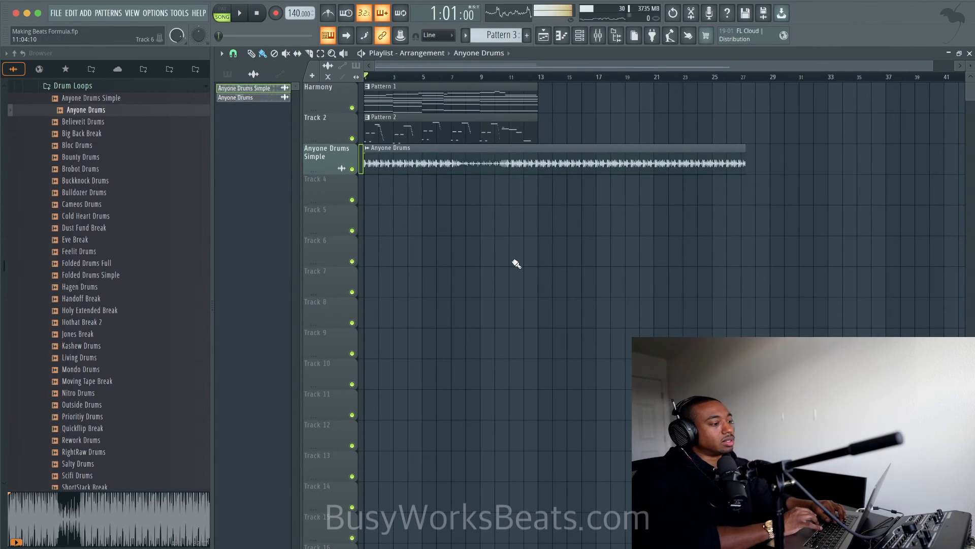
{"action": "scroll", "coordinate": [516, 264], "scroll_direction": "up", "scroll_amount": 3, "text": "ctrl"}
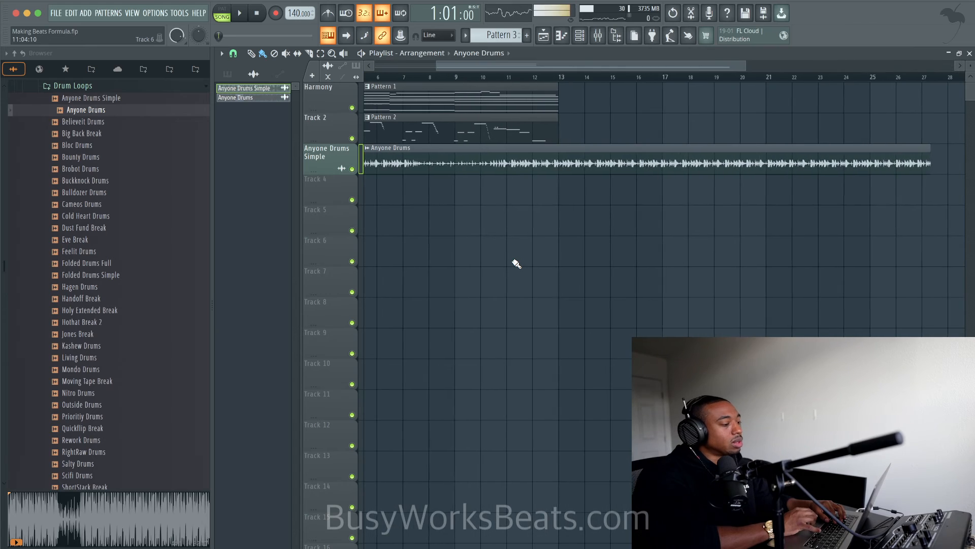
{"action": "scroll", "coordinate": [476, 162], "scroll_direction": "down", "scroll_amount": 2, "text": "ctrl"}
{"action": "scroll", "coordinate": [476, 162], "scroll_direction": "up", "scroll_amount": 3, "text": "ctrl"}
- Replace the Anyone Drums clip with the Believeit Drums loop at bar 1 of the third playlist track
{"action": "key", "text": "space"}
{"action": "right_click", "coordinate": [477, 165]}
{"action": "left_click_drag", "start_coordinate": [116, 123], "coordinate": [369, 163]}
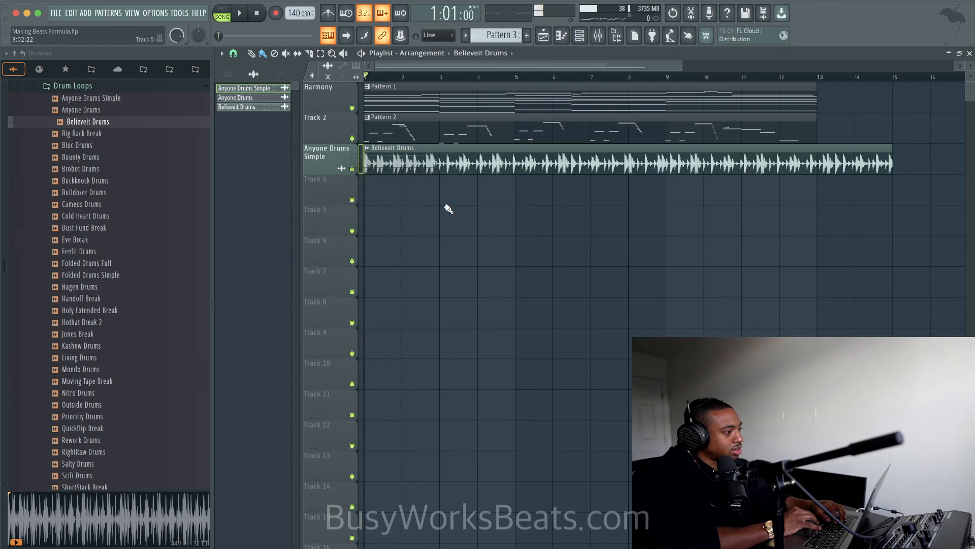
- Set the Believeit Drums loop's time stretching to Stretch mode and its length to 16 bars
{"action": "scroll", "coordinate": [588, 154], "scroll_direction": "down", "scroll_amount": 1, "text": "ctrl"}
{"action": "double_click", "coordinate": [579, 158]}
{"action": "left_click", "coordinate": [559, 203]}
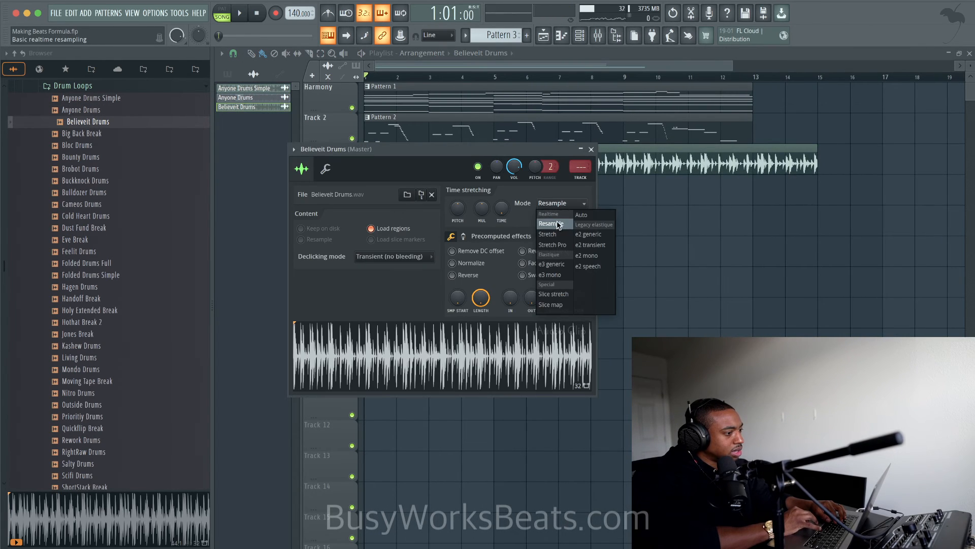
{"action": "left_click", "coordinate": [556, 235]}
{"action": "left_click_drag", "start_coordinate": [508, 149], "coordinate": [508, 311]}
{"action": "left_click_drag", "start_coordinate": [502, 371], "coordinate": [501, 351]}
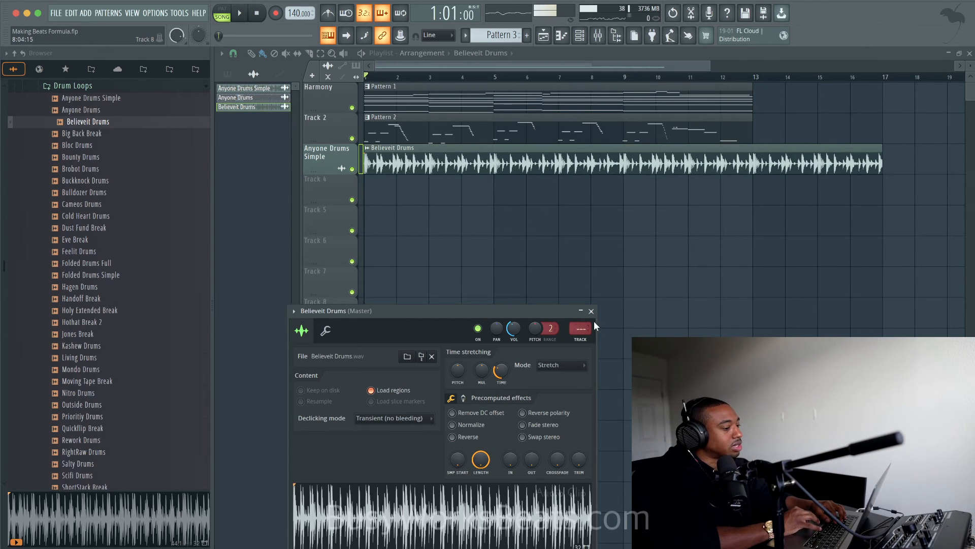
{"action": "right_click", "coordinate": [603, 231]}
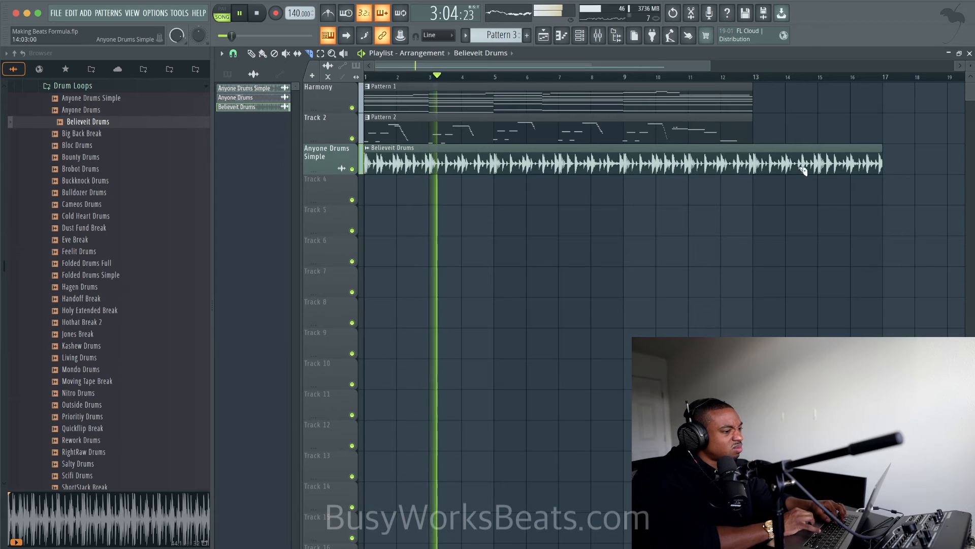
- Slice off and delete the part of the Believeit Drums clip after bar 13, and collapse the Drum Loops folder
{"action": "left_click", "coordinate": [761, 154]}
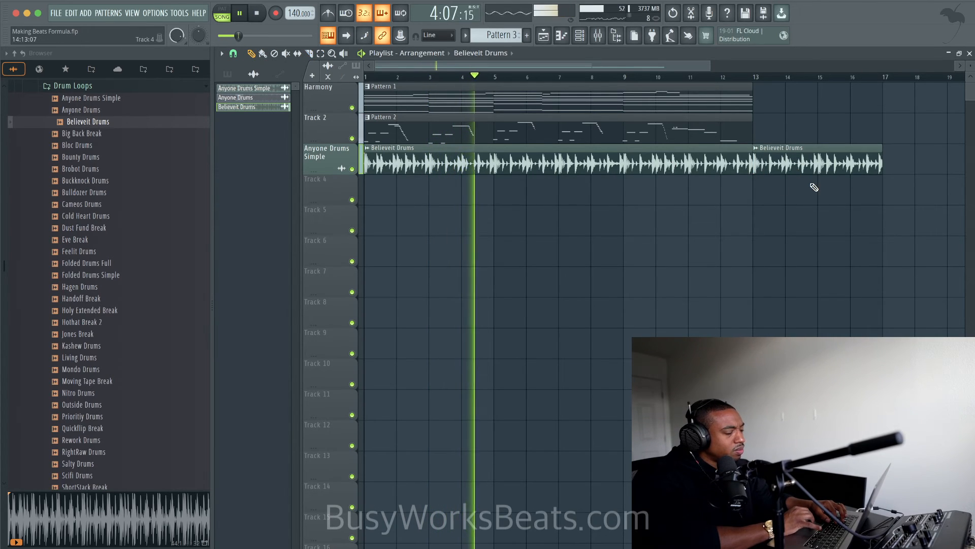
{"action": "right_click", "coordinate": [805, 173]}
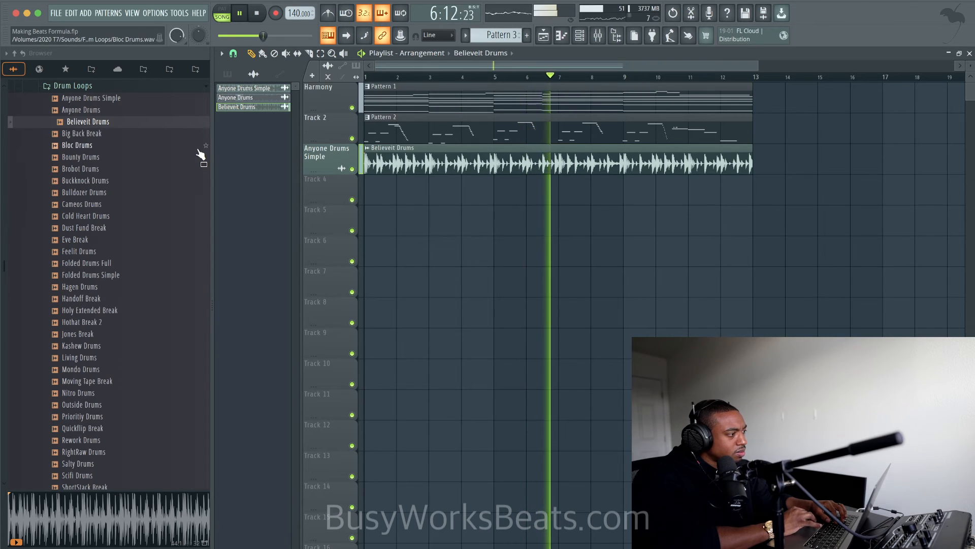
{"action": "scroll", "coordinate": [156, 148], "scroll_direction": "up", "scroll_amount": 2}
{"action": "left_click", "coordinate": [122, 134]}
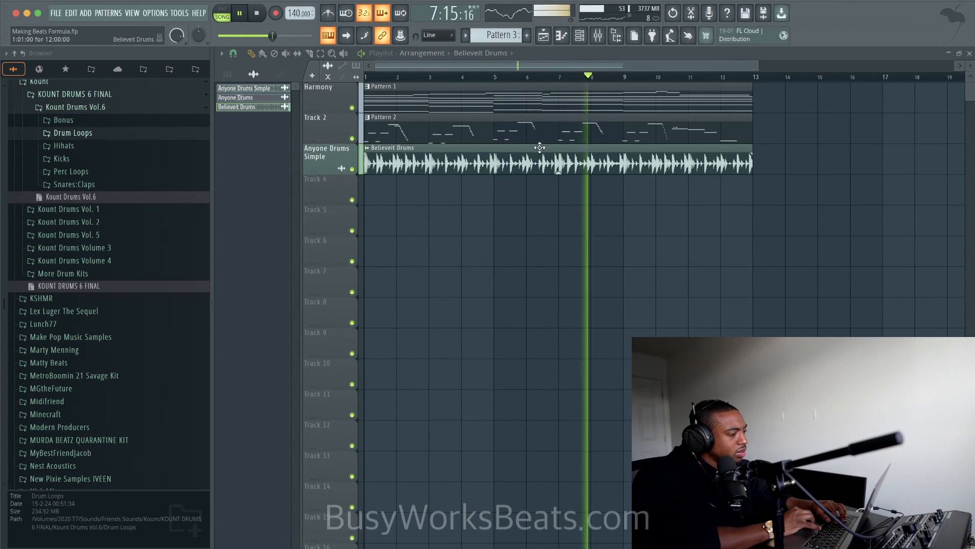
{"action": "right_click", "coordinate": [542, 215]}
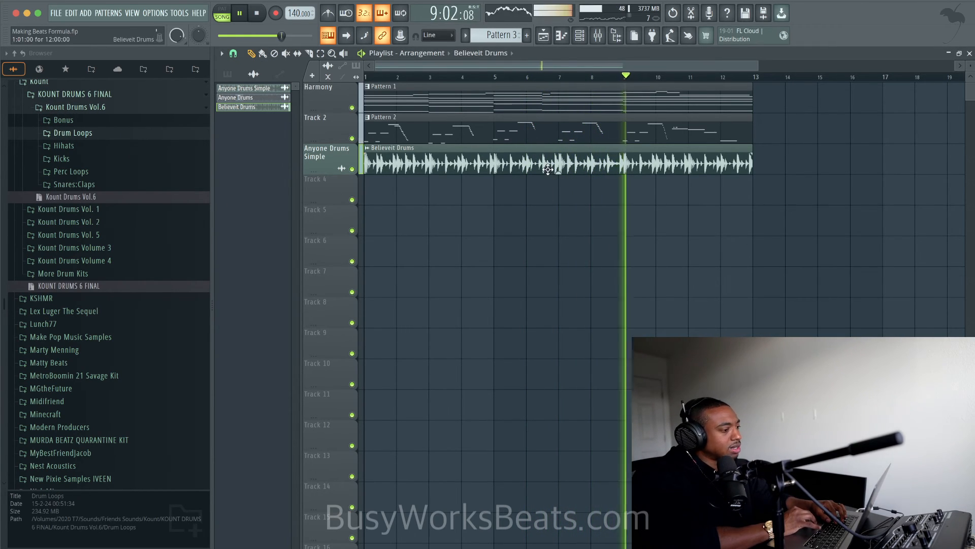
- Check the mixer and slip the Believeit Drums audio slightly earlier inside its clip so the first hit lands on bar 1
{"action": "key", "text": "F9"}
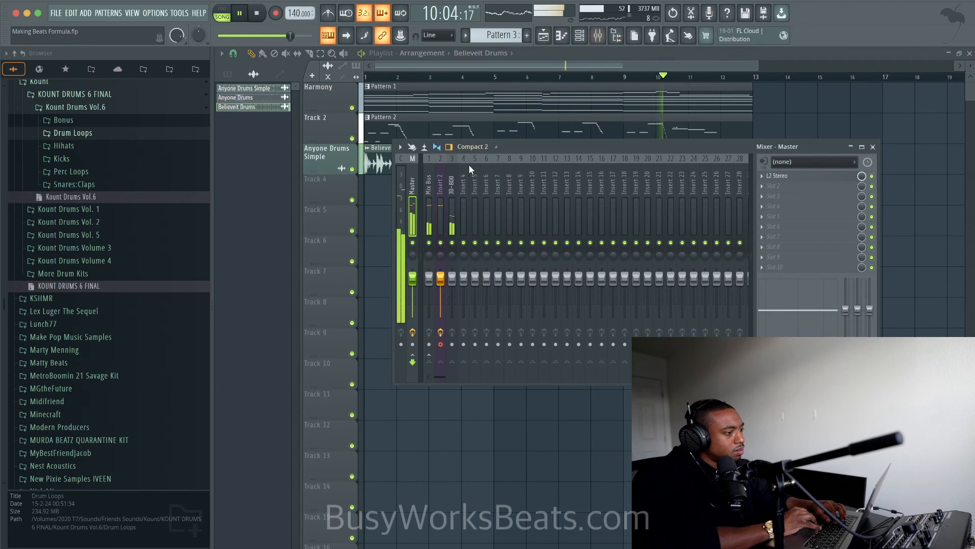
{"action": "key", "text": "F9"}
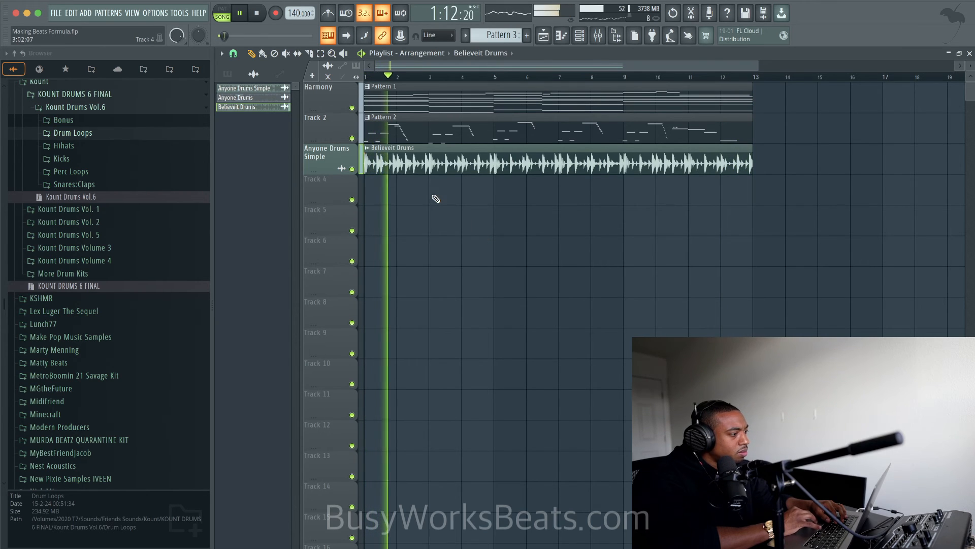
{"action": "scroll", "coordinate": [390, 188], "scroll_direction": "up", "scroll_amount": 5}
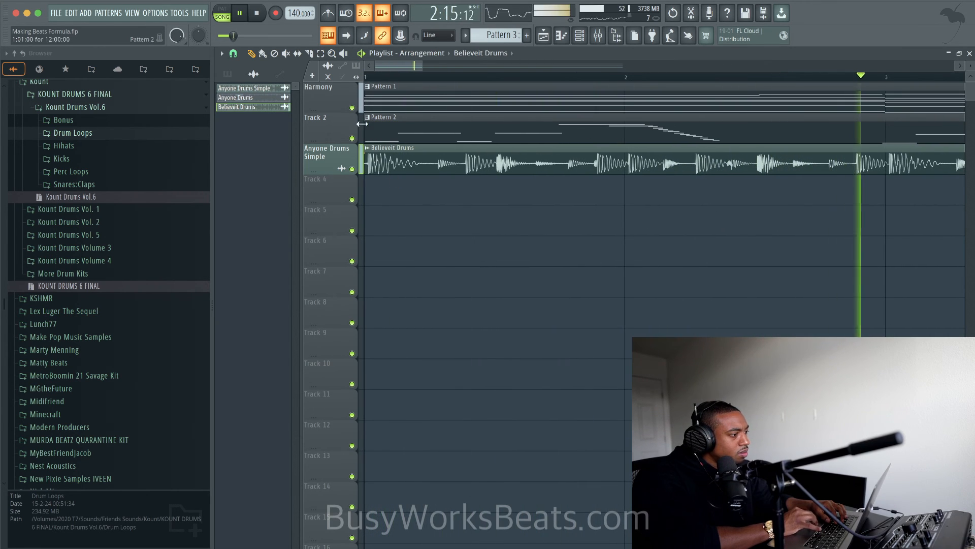
{"action": "left_click_drag", "start_coordinate": [419, 172], "coordinate": [415, 172]}
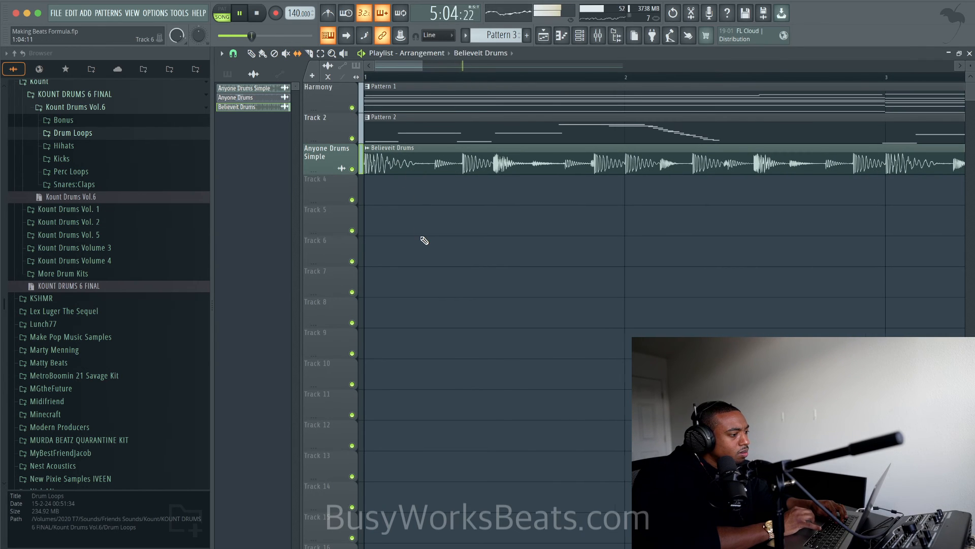
- Review the arrangement with the shifted drum loop during playback and hide the browser
{"action": "scroll", "coordinate": [424, 240], "scroll_direction": "down", "scroll_amount": 6}
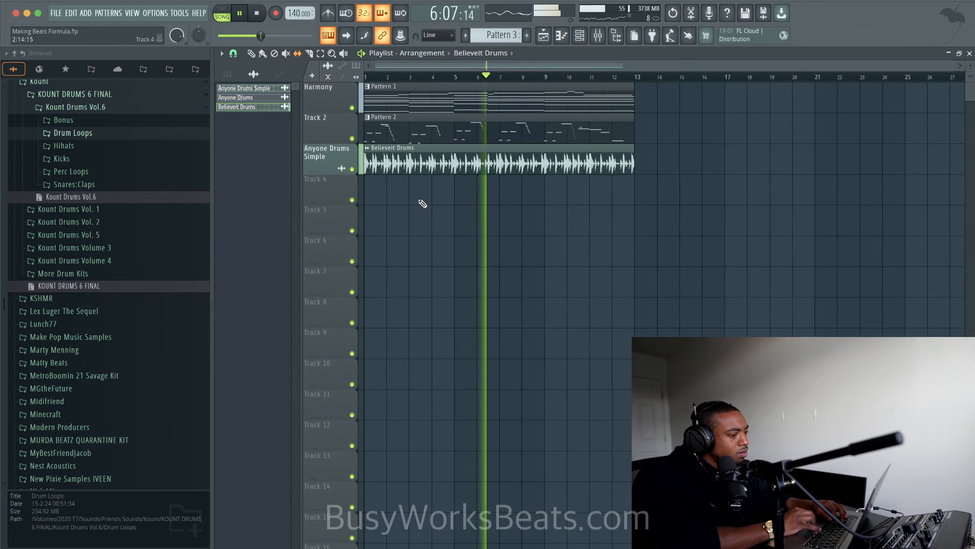
{"action": "scroll", "coordinate": [426, 202], "scroll_direction": "up", "scroll_amount": 4}
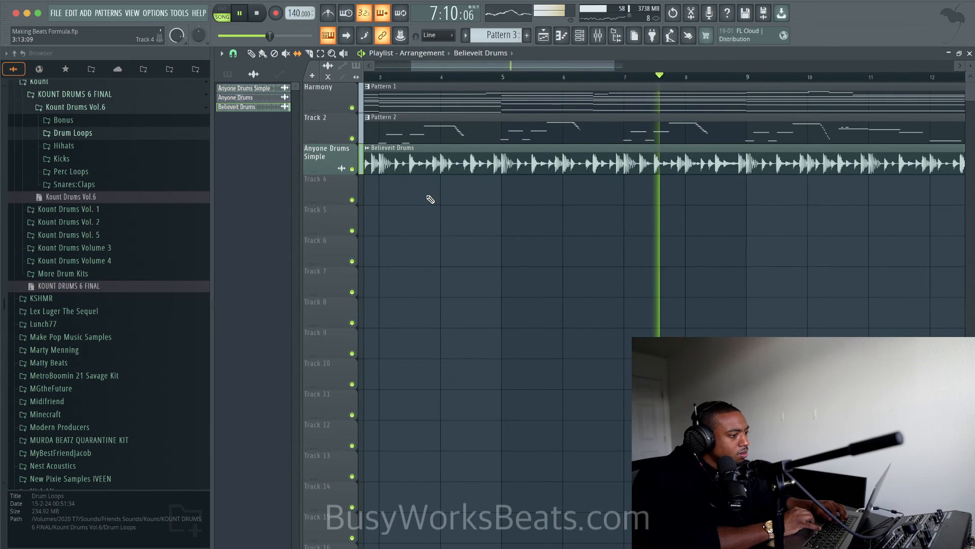
{"action": "scroll", "coordinate": [431, 200], "scroll_direction": "down", "scroll_amount": 1}
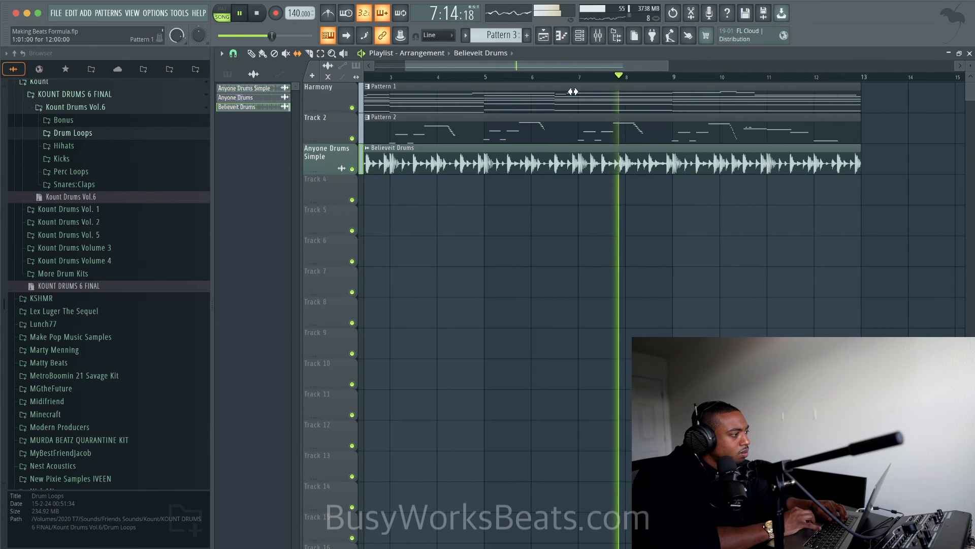
{"action": "left_click", "coordinate": [618, 40]}
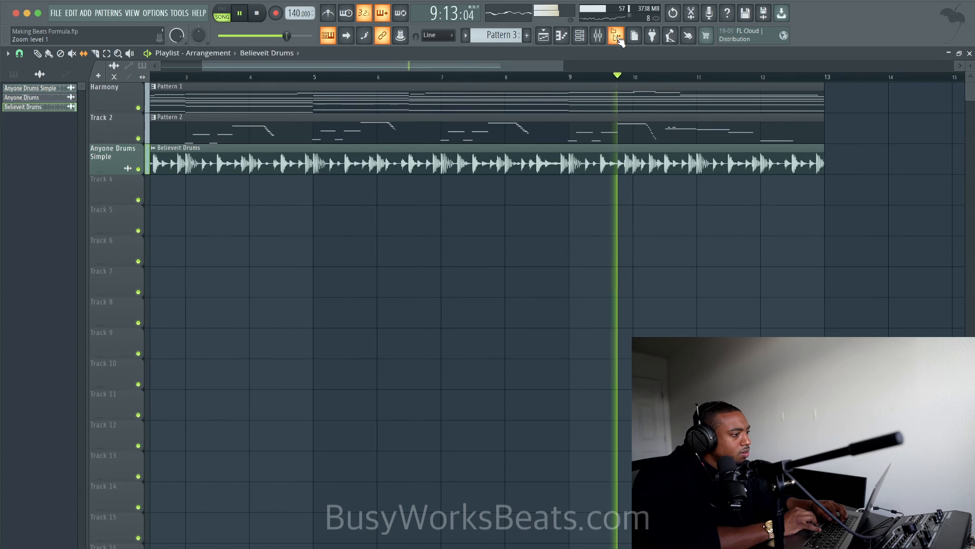
{"action": "scroll", "coordinate": [499, 220], "scroll_direction": "down", "scroll_amount": 2}
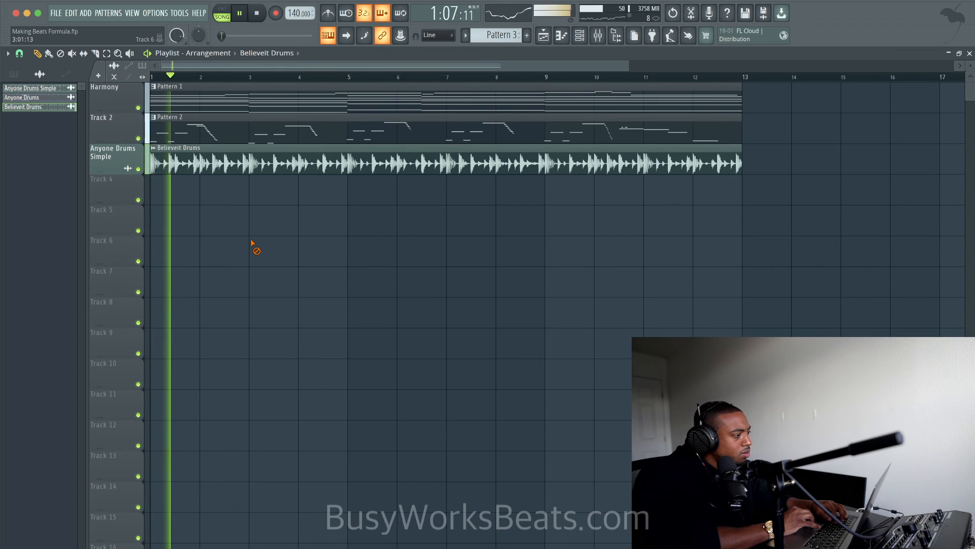
- Stop playback after checking the mixer and delete the Believeit Drums clip from the third playlist track
{"action": "left_click", "coordinate": [605, 43]}
{"action": "key", "text": "space"}
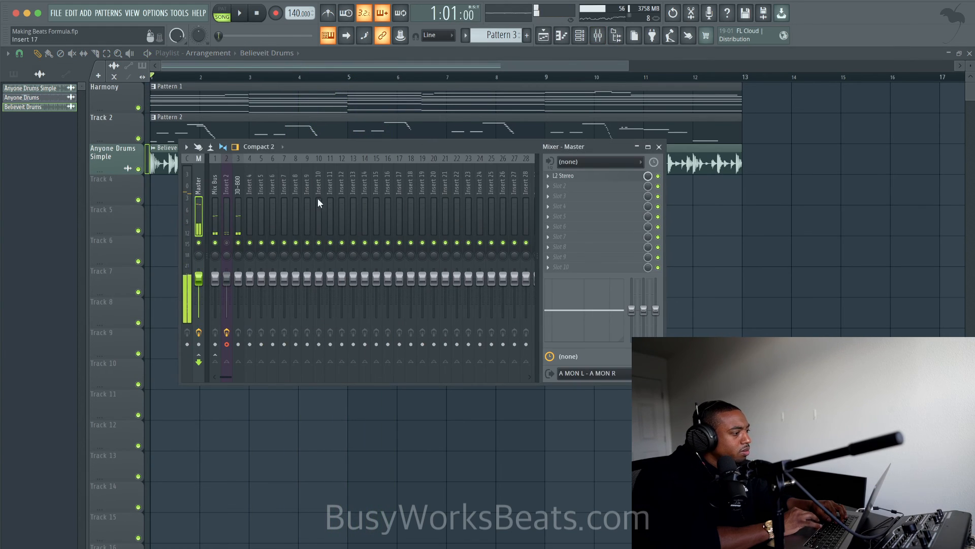
{"action": "key", "text": "F9"}
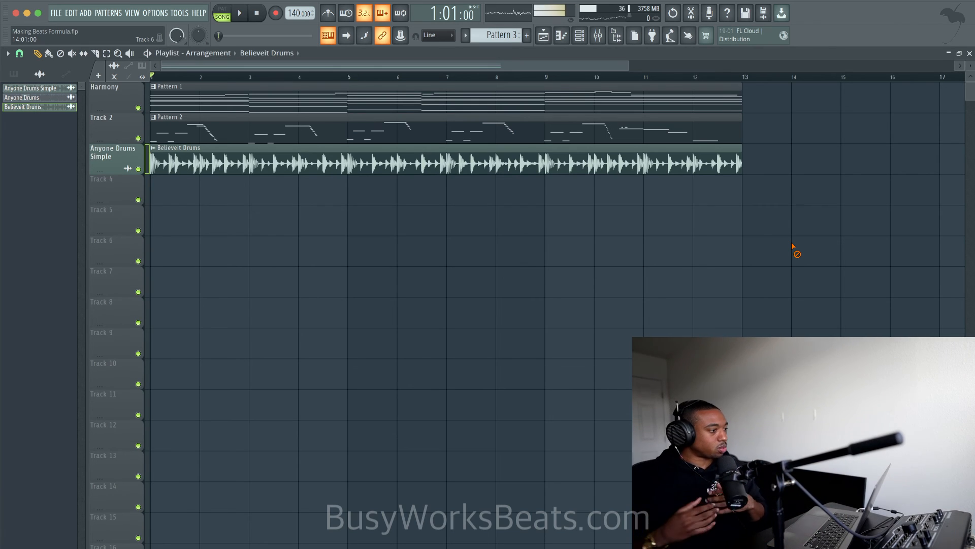
{"action": "right_click", "coordinate": [700, 172]}
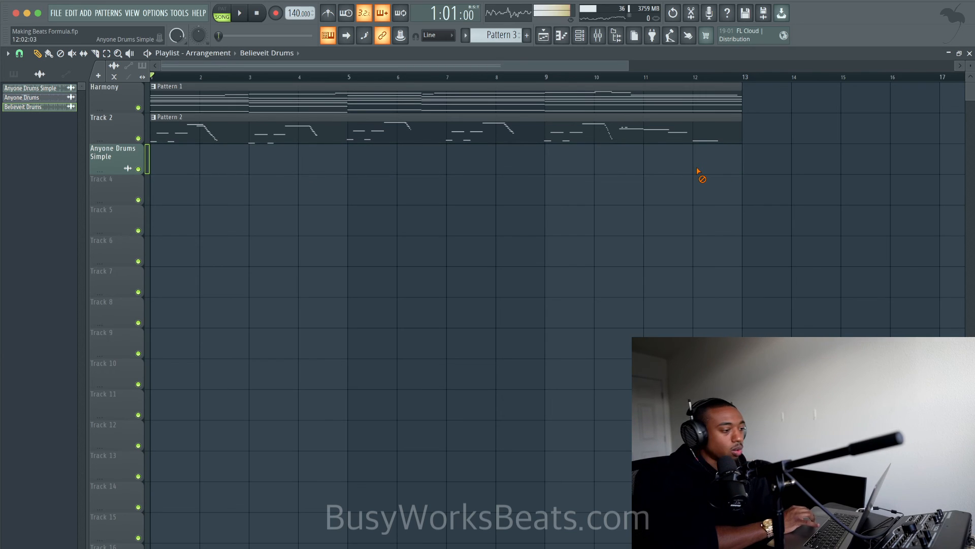
{"action": "scroll", "coordinate": [698, 172], "scroll_direction": "down", "scroll_amount": 2}
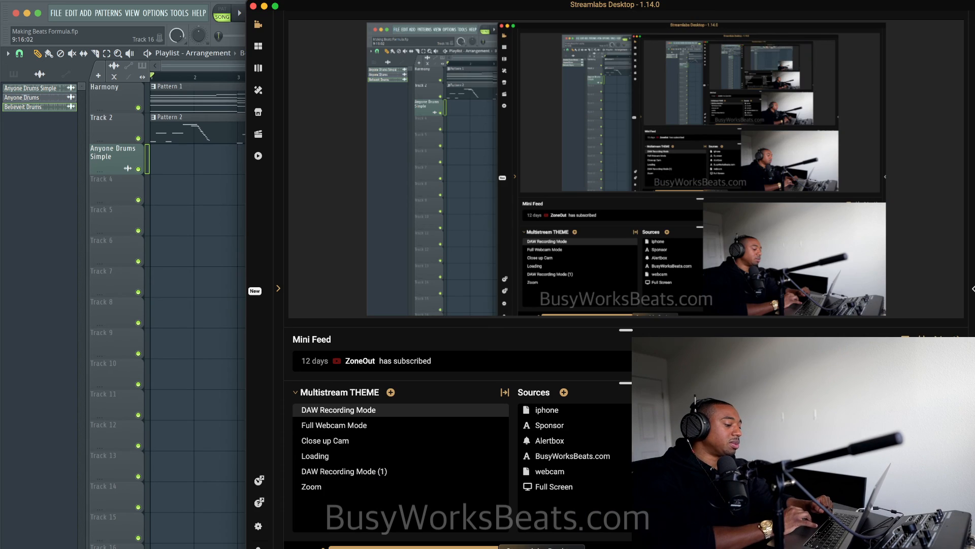
{"action": "left_click", "coordinate": [435, 441]}
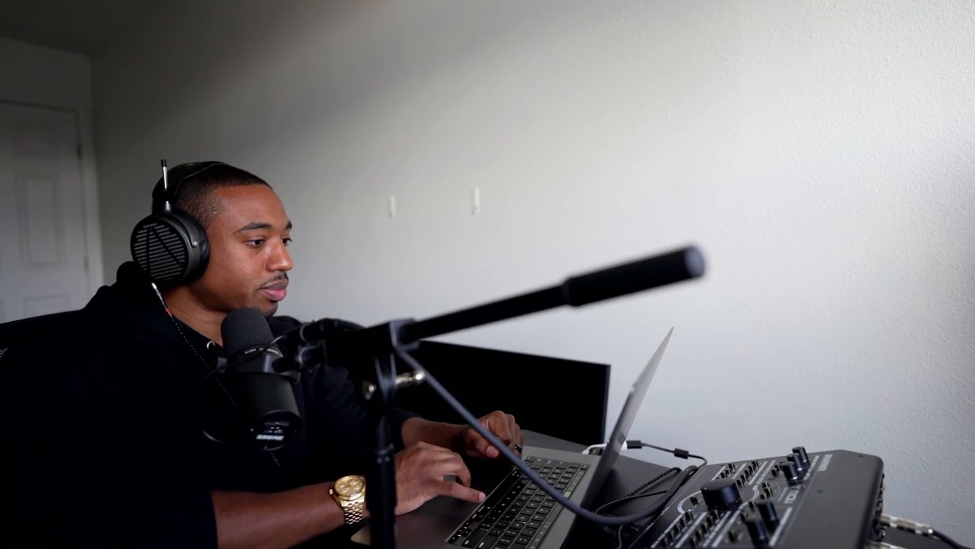